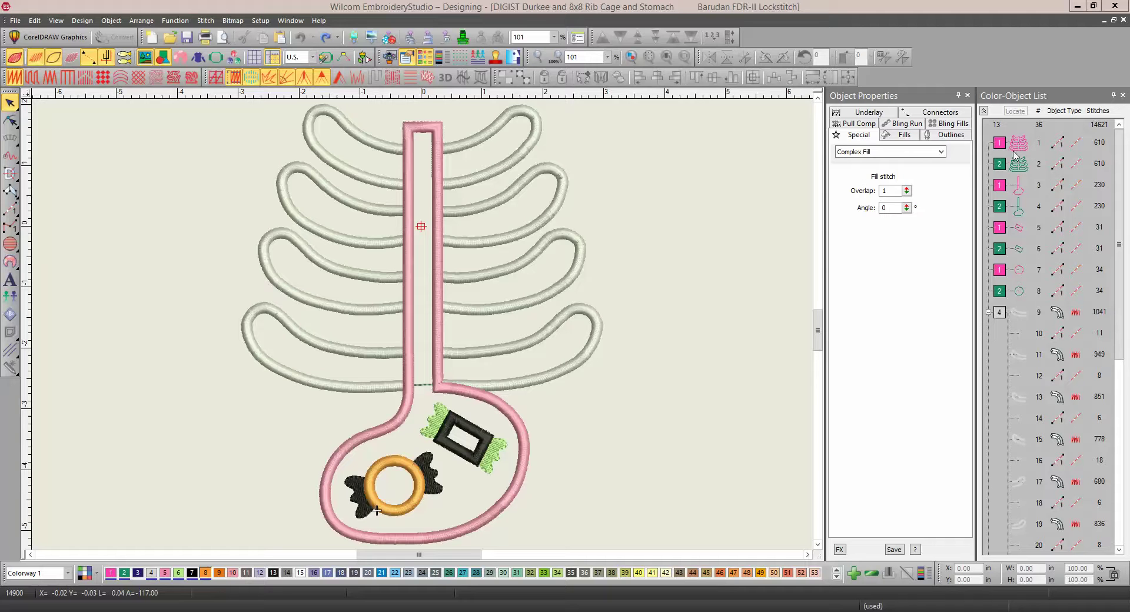
Select all Cutting Line thread objects by colour and delete the four cutting-line runs
{"action": "left_click", "coordinate": [1013, 169]}
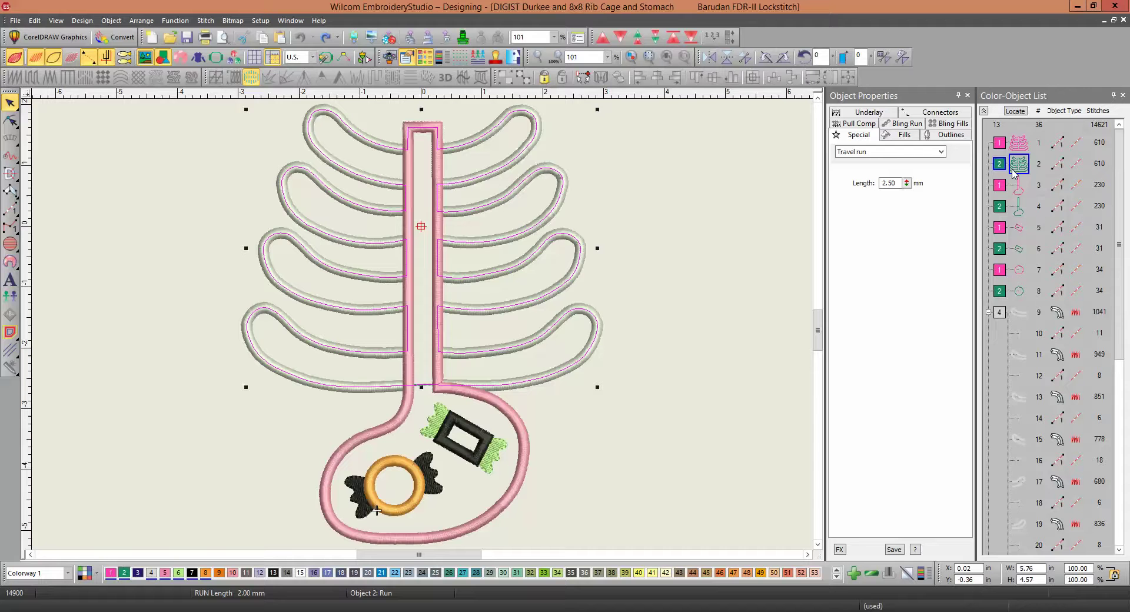
{"action": "left_click", "coordinate": [35, 21]}
{"action": "left_click", "coordinate": [70, 166]}
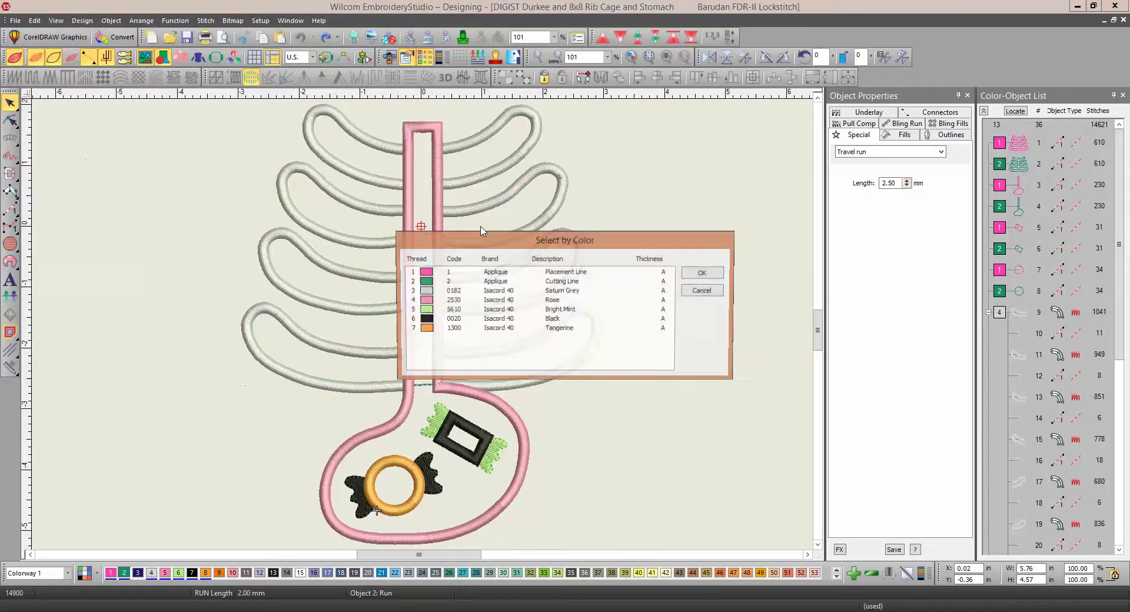
{"action": "left_click", "coordinate": [484, 282]}
{"action": "left_click", "coordinate": [712, 274]}
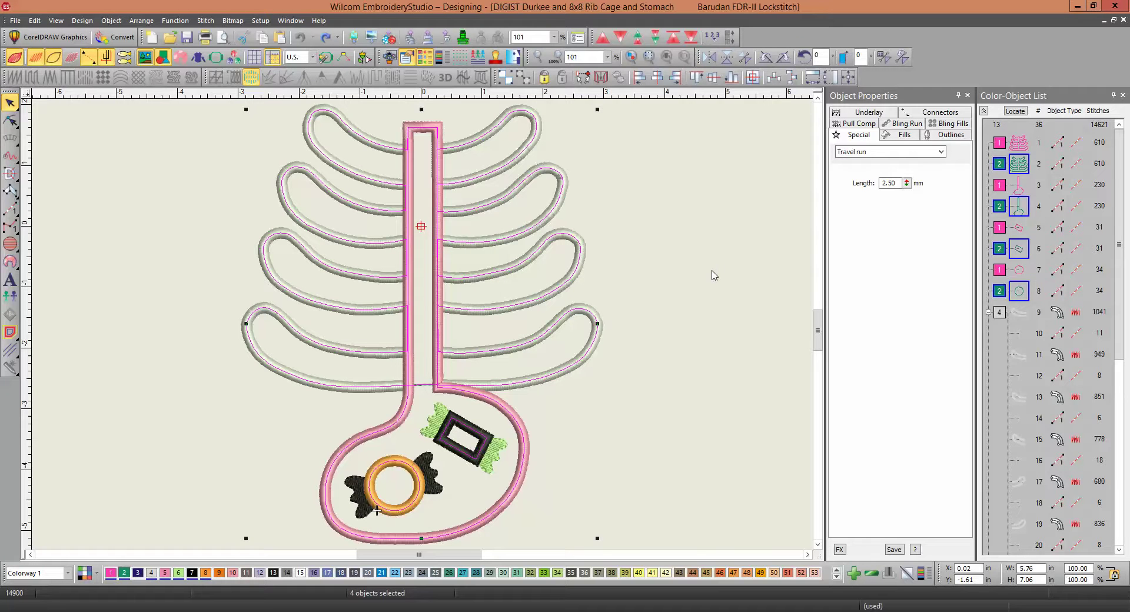
{"action": "key", "text": "Delete"}
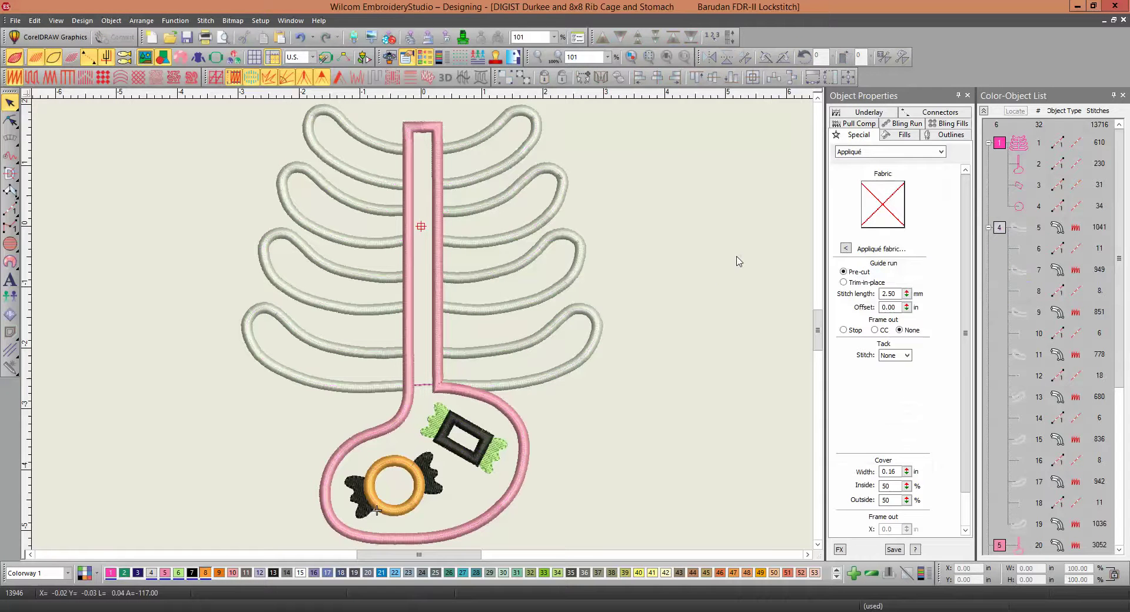
Delete the 15 satin rib columns and the pink satin stem-and-stomach border
{"action": "left_click", "coordinate": [1004, 232]}
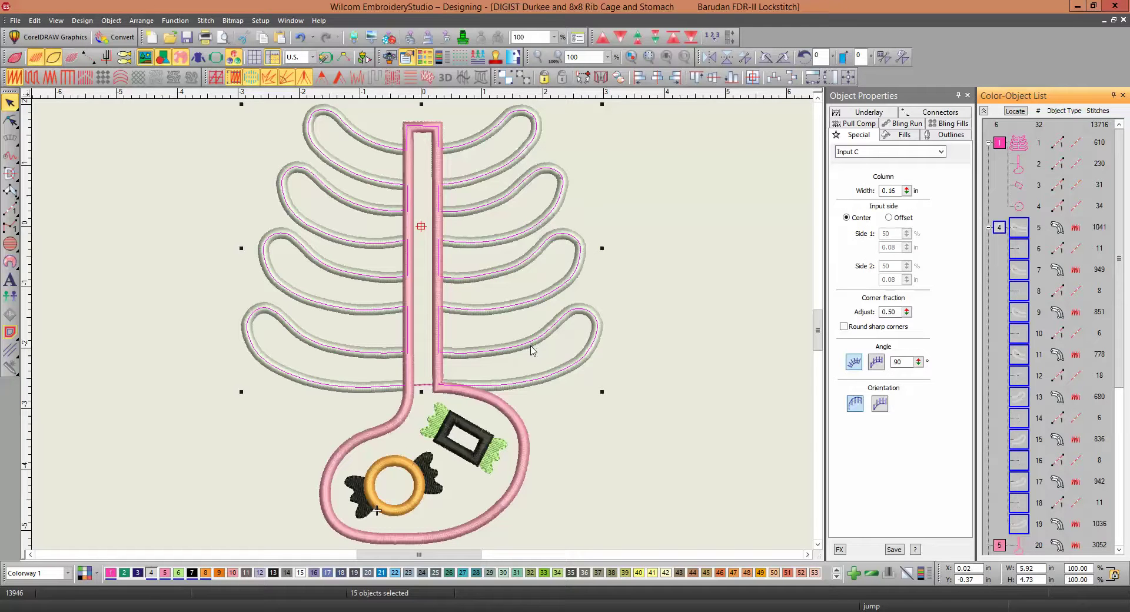
{"action": "key", "text": "Delete"}
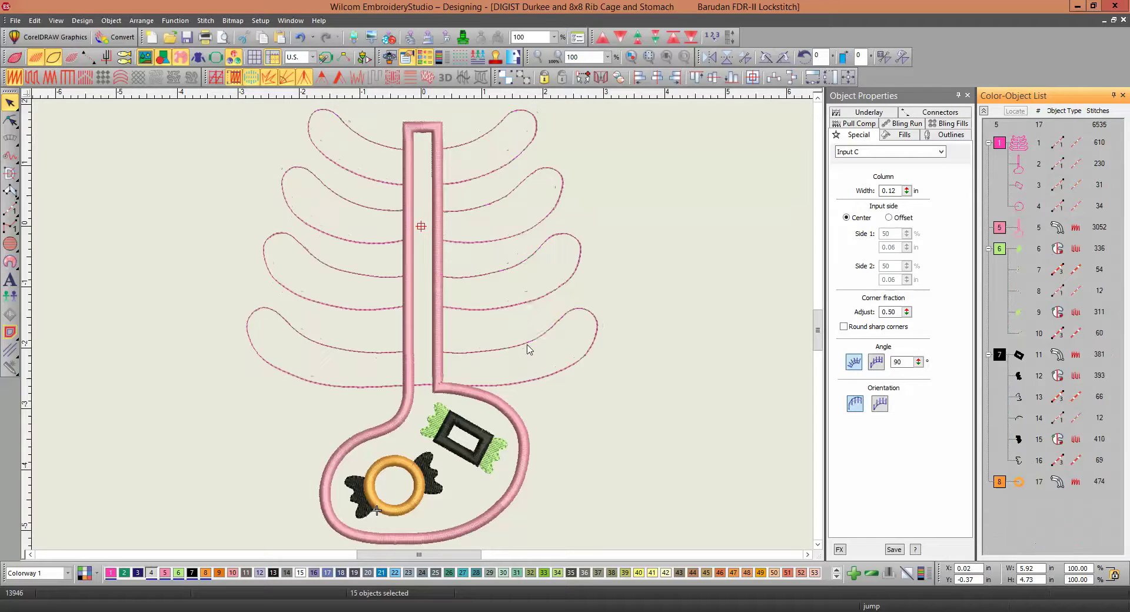
{"action": "left_click", "coordinate": [1018, 232]}
{"action": "left_click", "coordinate": [1014, 112]}
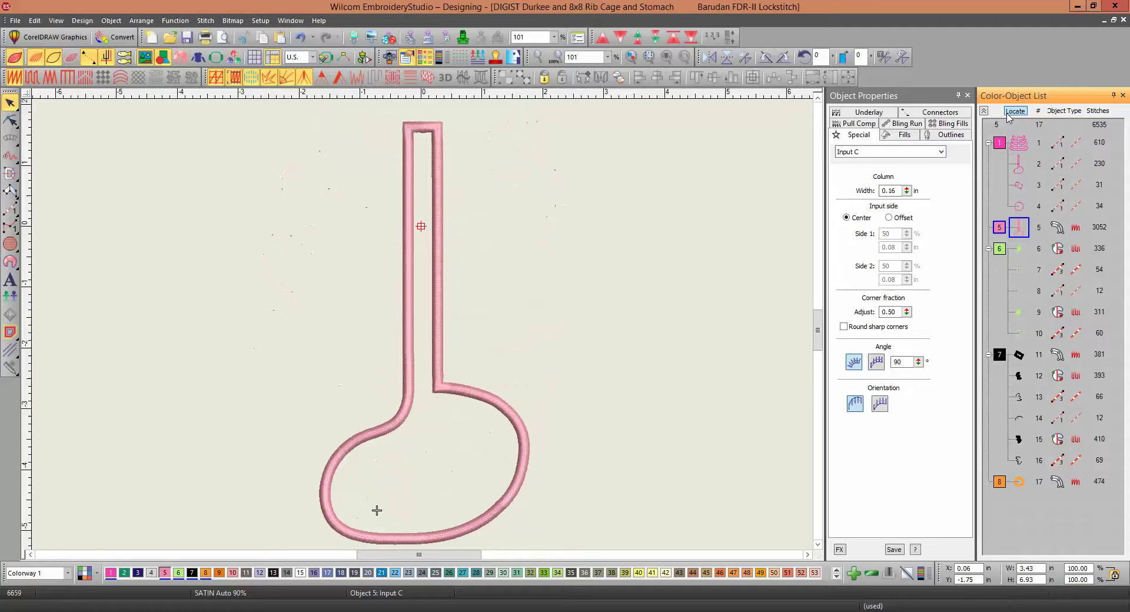
{"action": "left_click", "coordinate": [1014, 111]}
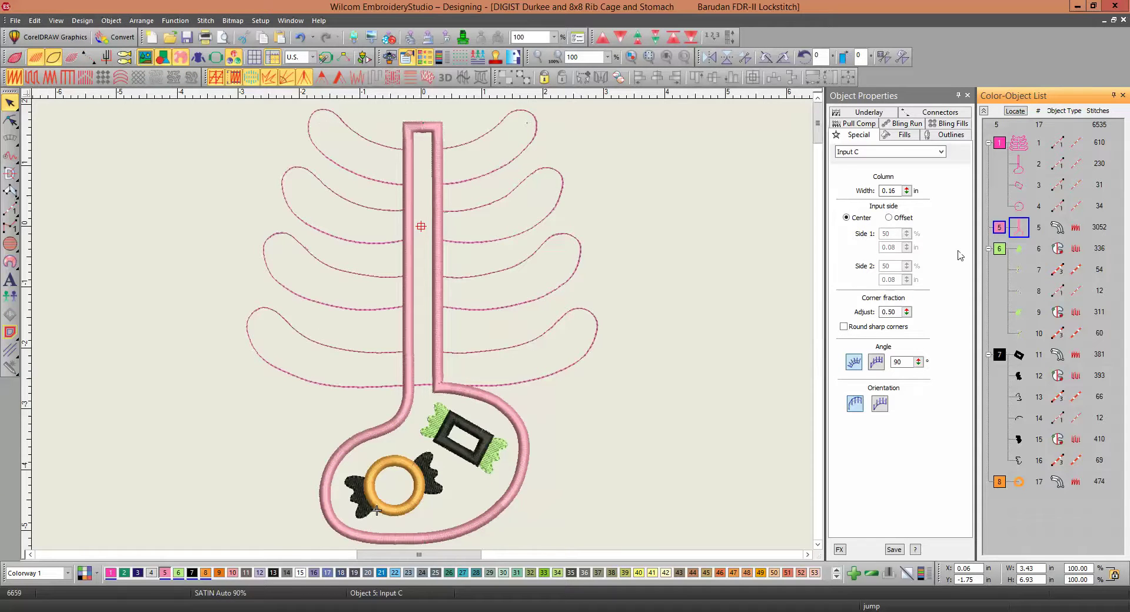
{"action": "key", "text": "Delete"}
Delete the candy's 54-stitch triple run, 12-stitch run and 60-stitch triple run
{"action": "left_click", "coordinate": [1021, 233]}
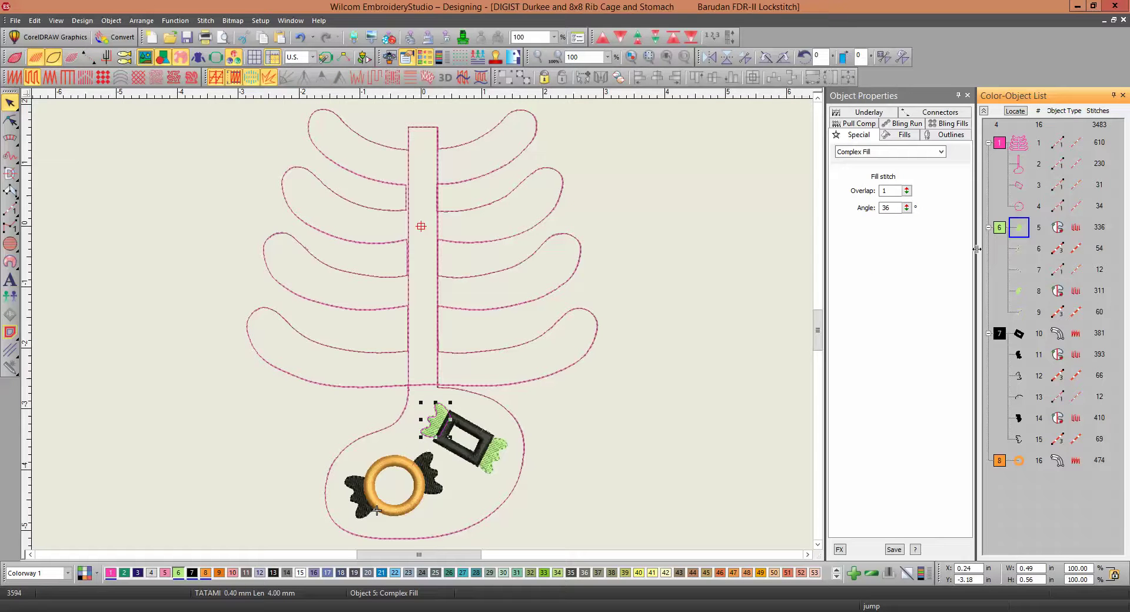
{"action": "left_click", "coordinate": [1020, 253]}
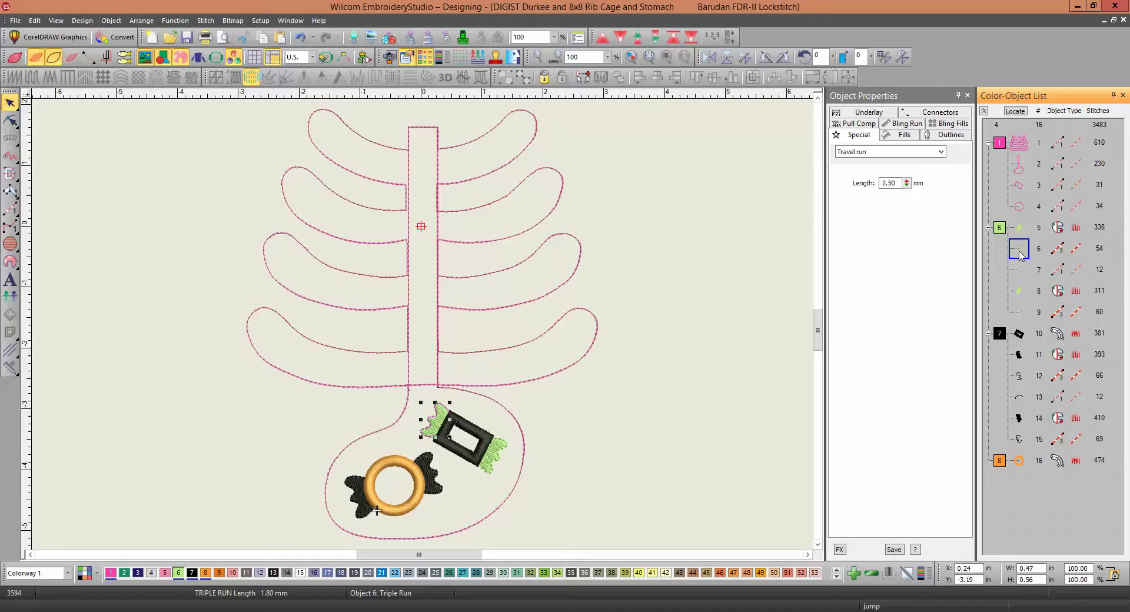
{"action": "key", "text": "Delete"}
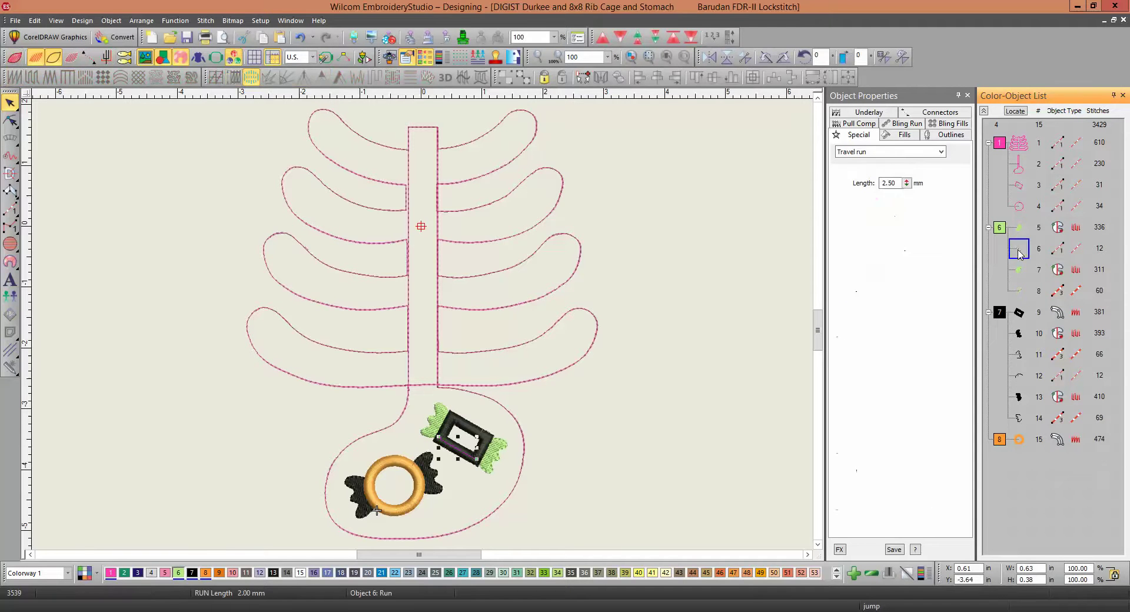
{"action": "key", "text": "Delete"}
{"action": "left_click", "coordinate": [1021, 272]}
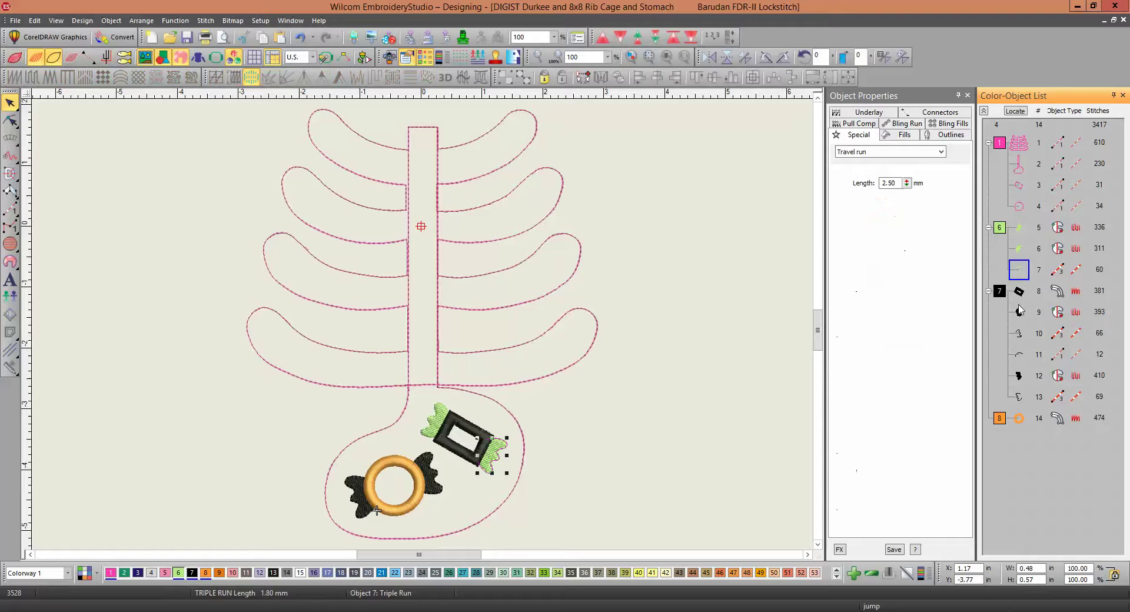
{"action": "key", "text": "Delete"}
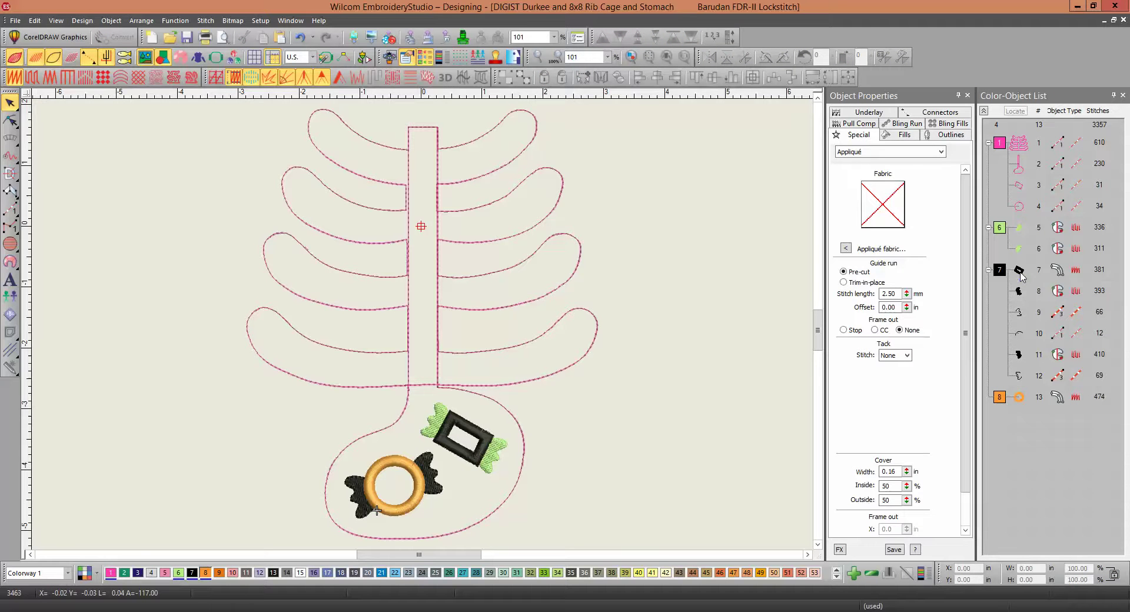
Delete the black candy frame, the 66-stitch object, 12-stitch travel run and 69-stitch run
{"action": "left_click", "coordinate": [1020, 272]}
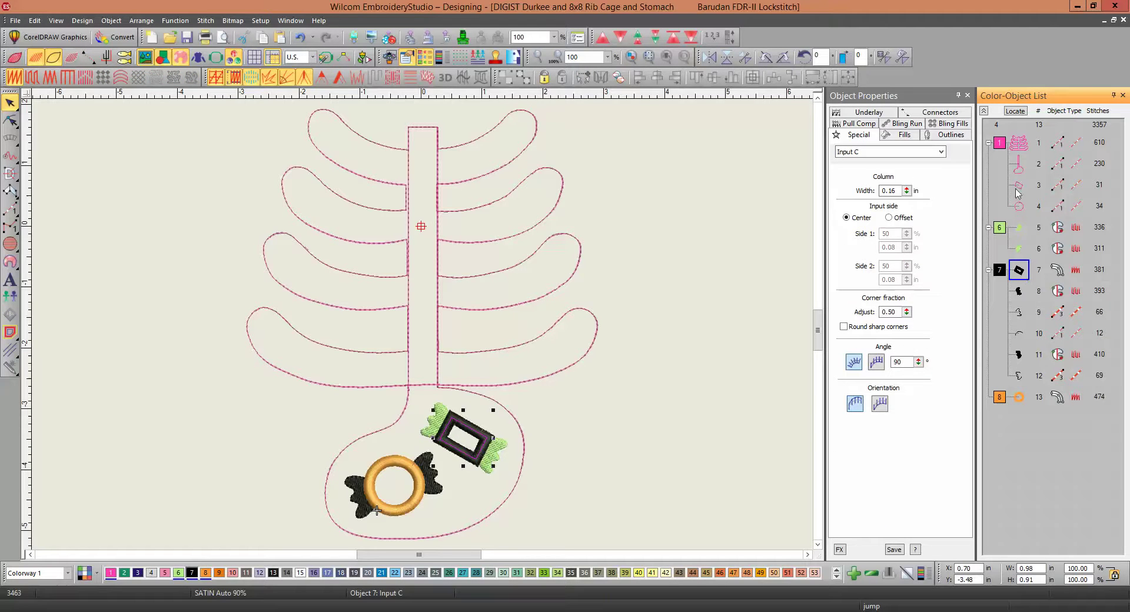
{"action": "key", "text": "Delete"}
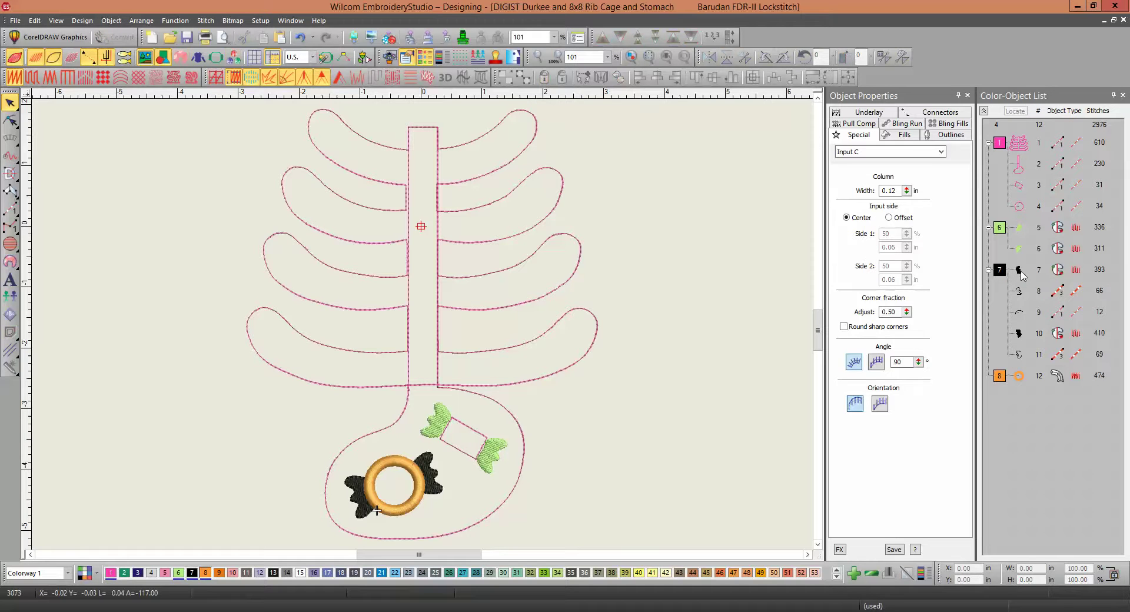
{"action": "left_click", "coordinate": [1020, 292]}
{"action": "key", "text": "Delete"}
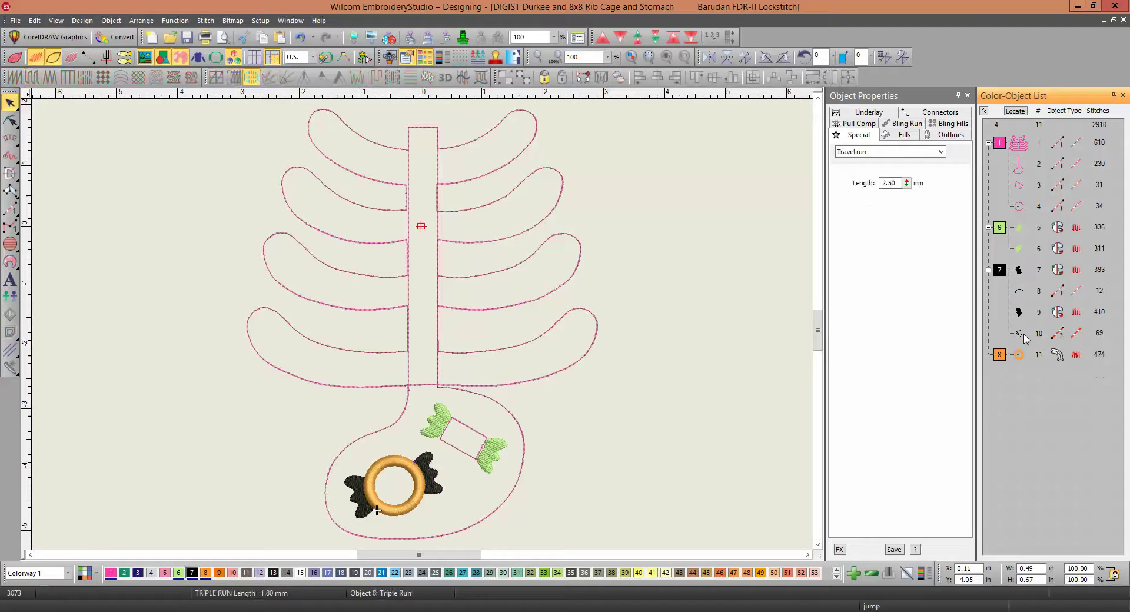
{"action": "key", "text": "Delete"}
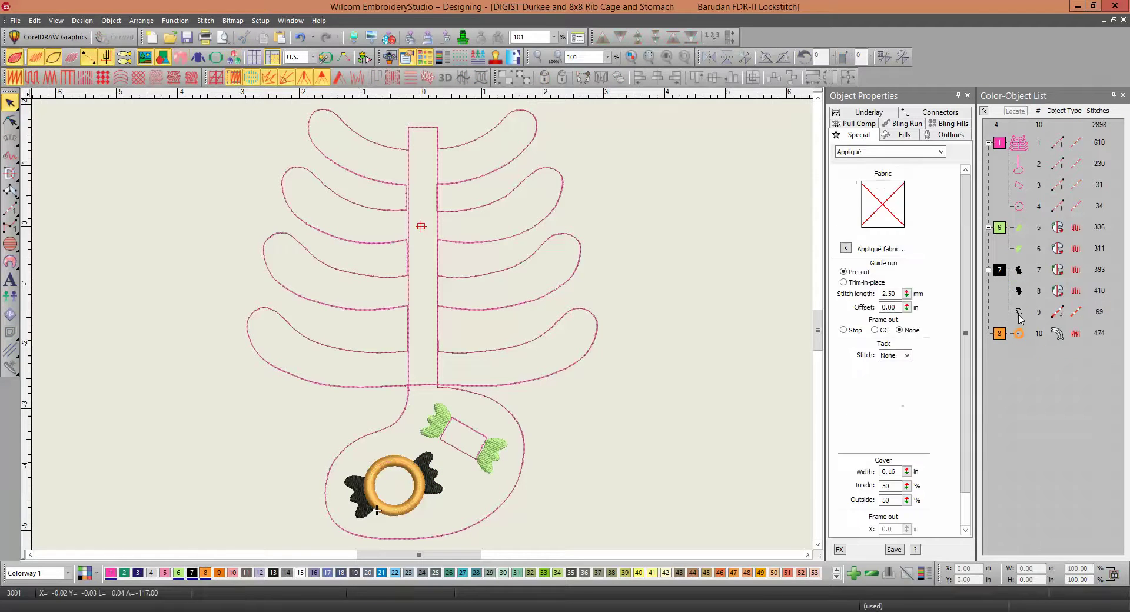
{"action": "left_click", "coordinate": [1019, 312]}
{"action": "key", "text": "Delete"}
{"action": "key", "text": "Delete"}
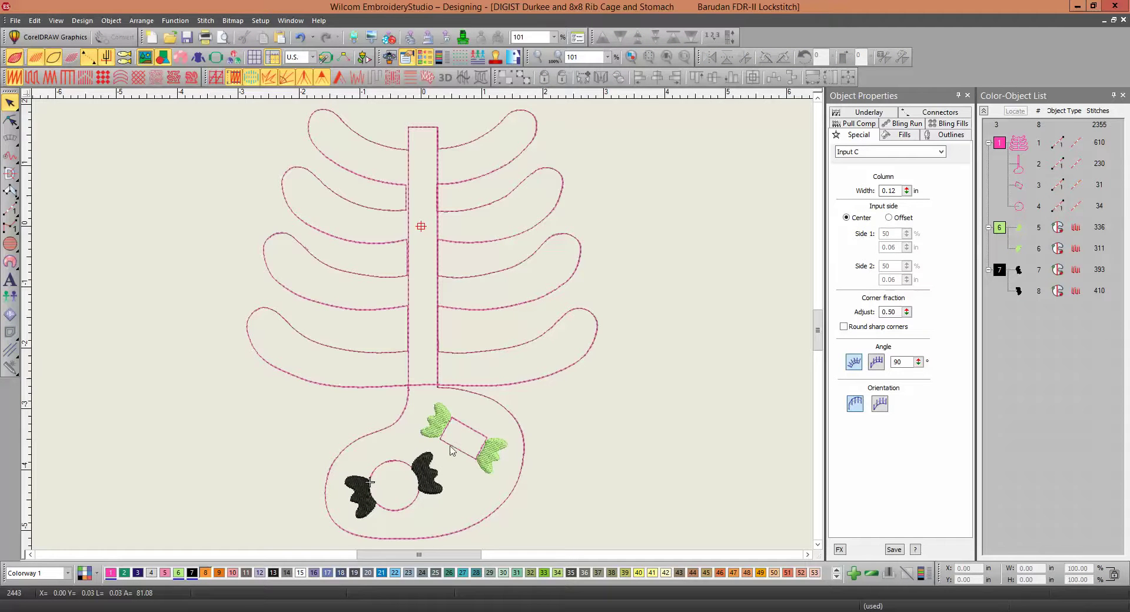
Convert all eight remaining objects into vector objects, leaving nothing selected
{"action": "key", "text": "ctrl+a"}
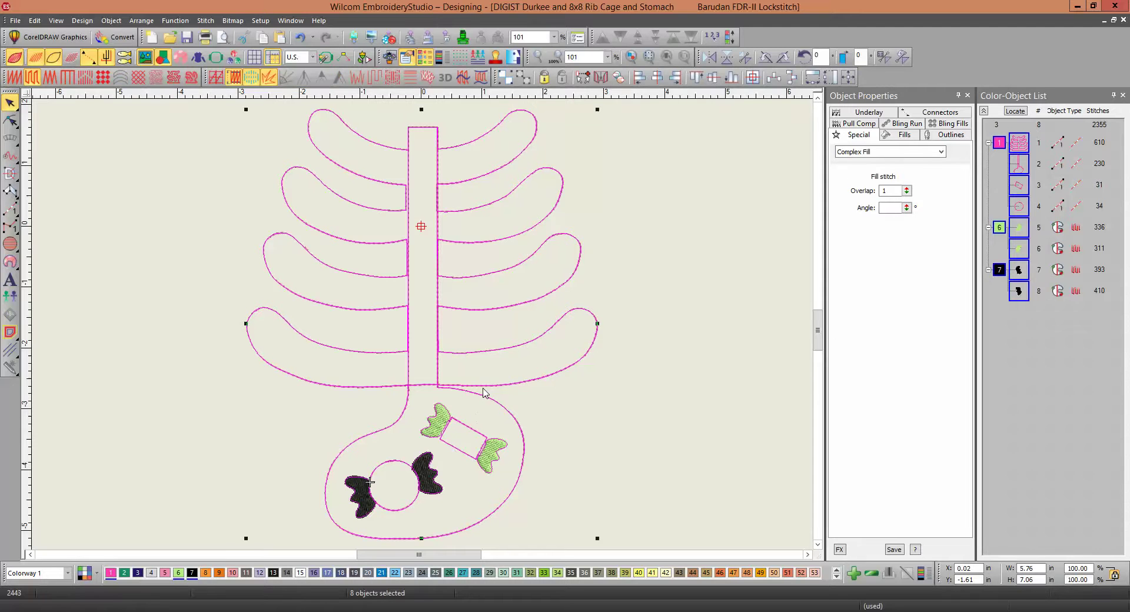
{"action": "right_click", "coordinate": [483, 392]}
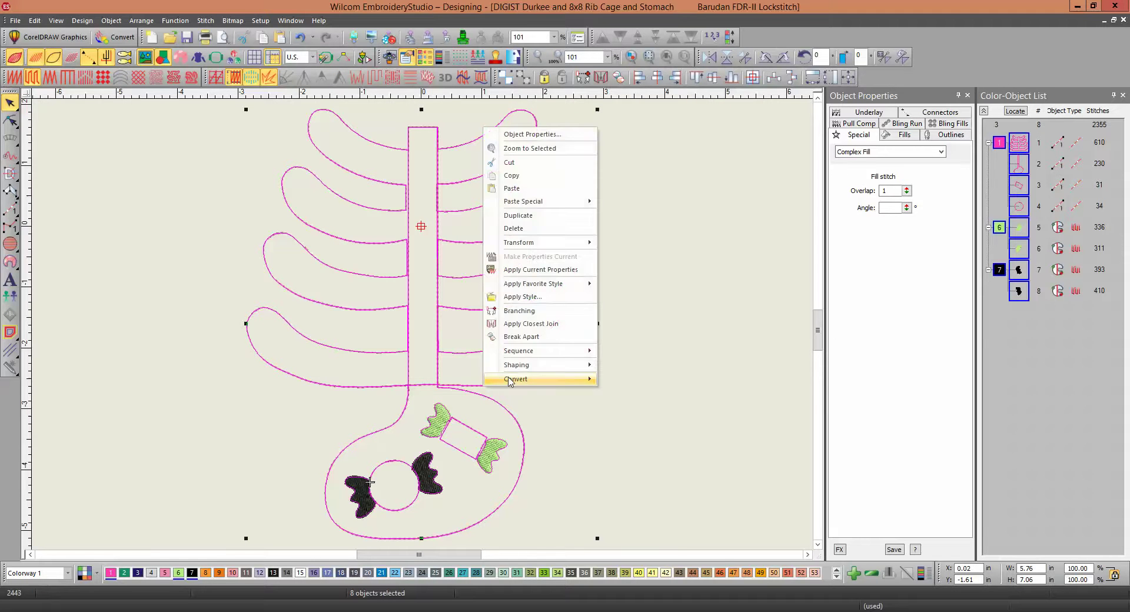
{"action": "mouse_move", "coordinate": [522, 382]}
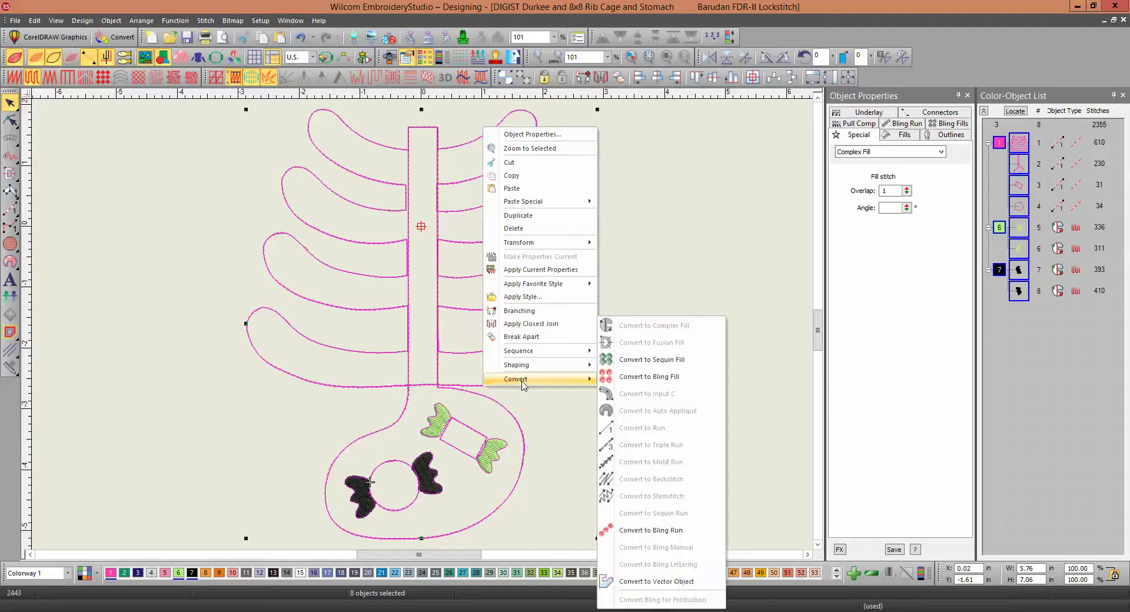
{"action": "left_click", "coordinate": [670, 583]}
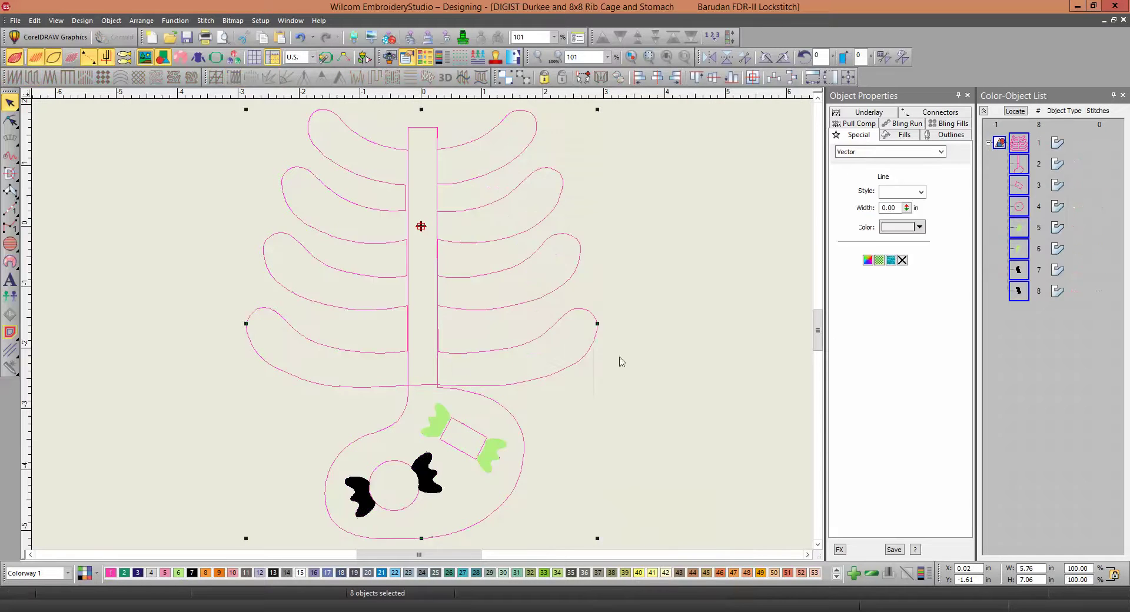
{"action": "left_click", "coordinate": [699, 431]}
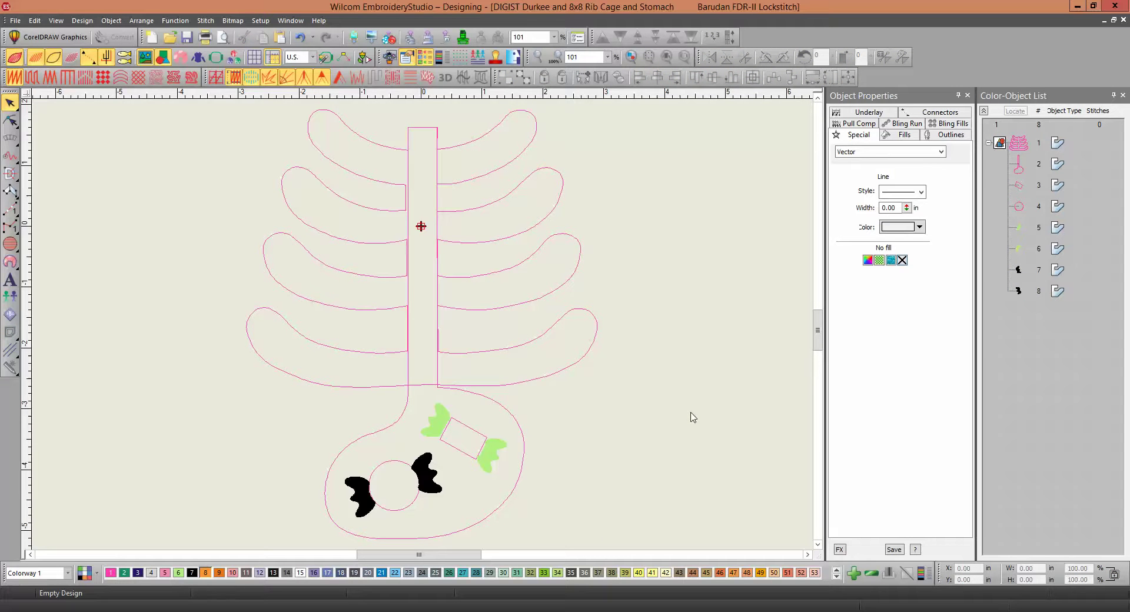
Fill the rib cage with Saturn Grey (swatch 4) and set its line style to No Line
{"action": "left_click", "coordinate": [547, 301]}
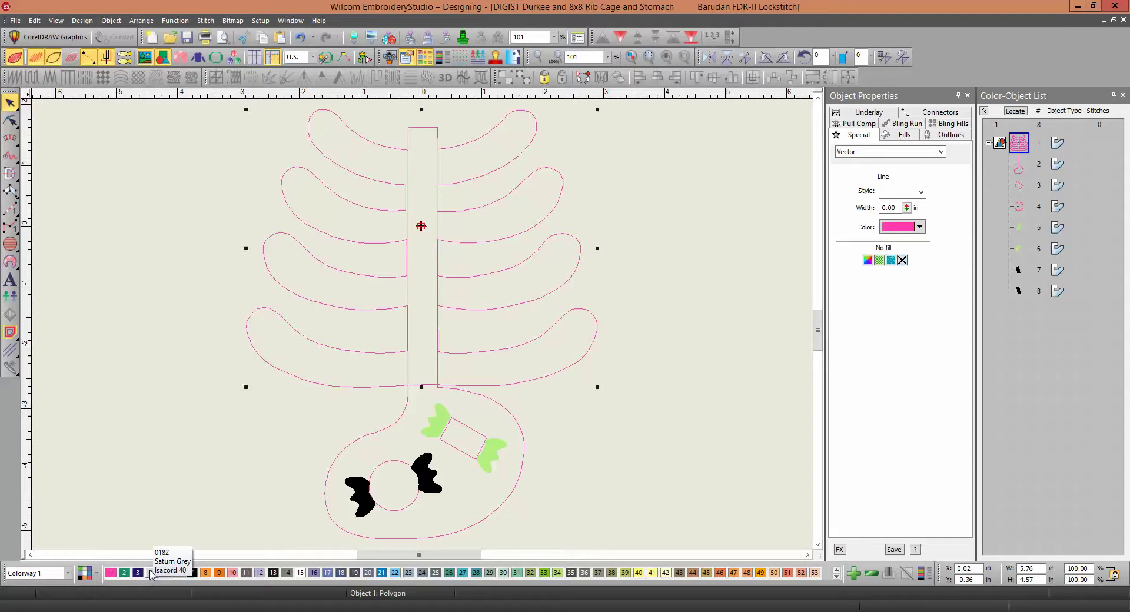
{"action": "left_click", "coordinate": [151, 575]}
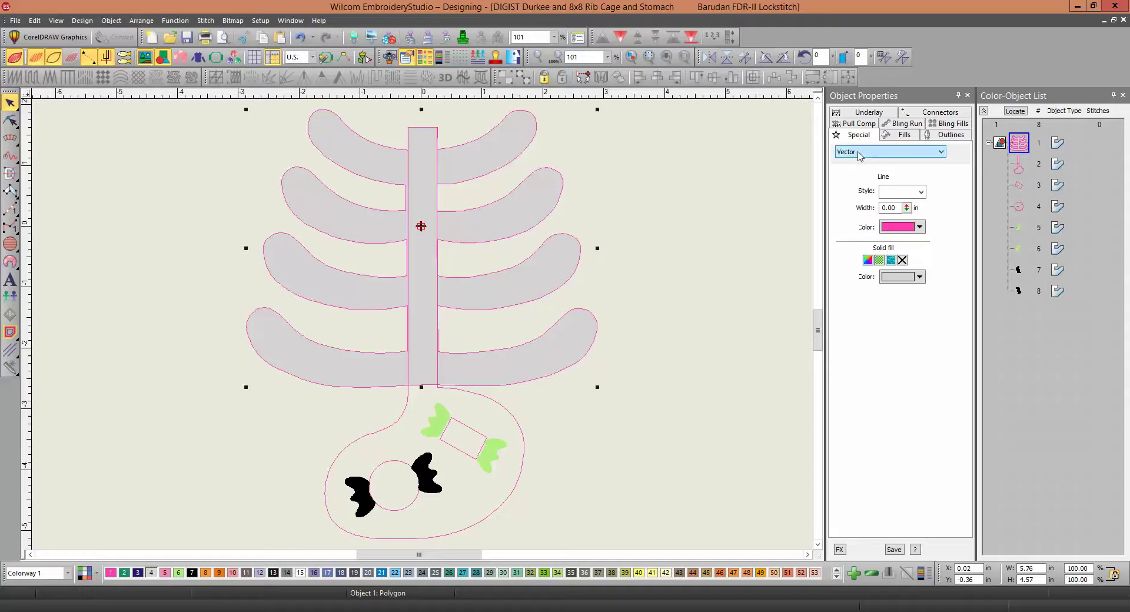
{"action": "left_click", "coordinate": [921, 192]}
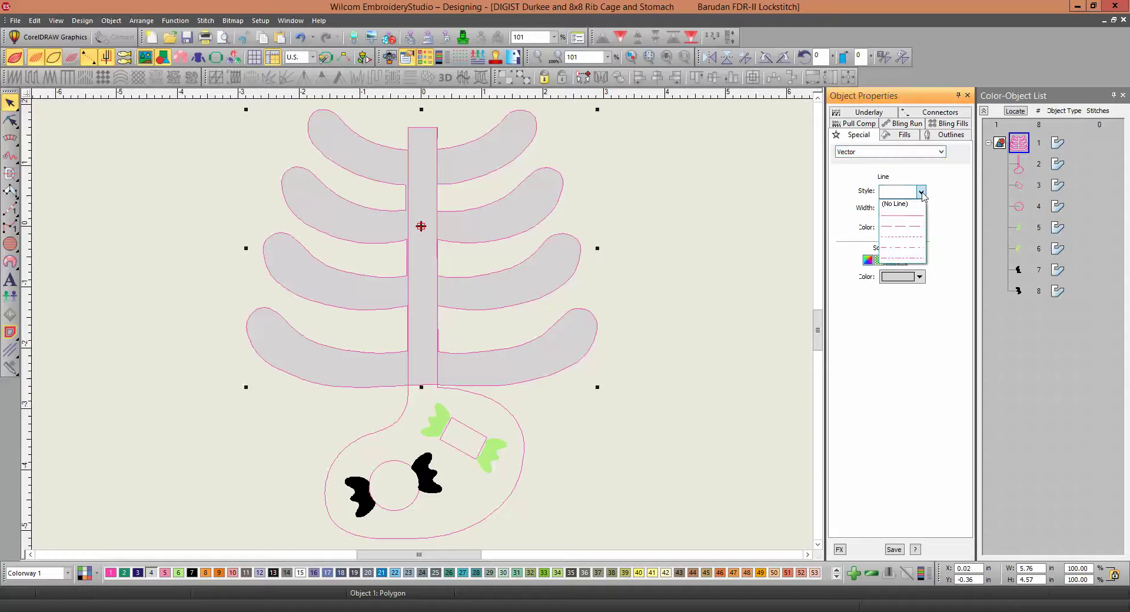
{"action": "left_click", "coordinate": [896, 211]}
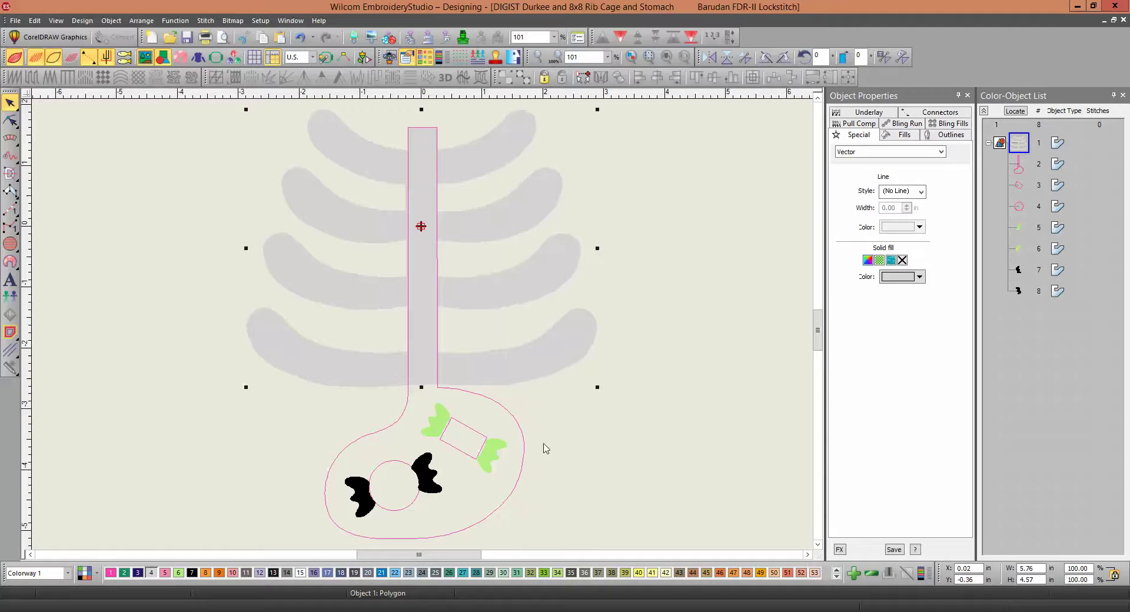
Fill the spine and stomach shape pink and set its line style to No Line
{"action": "left_click", "coordinate": [524, 463]}
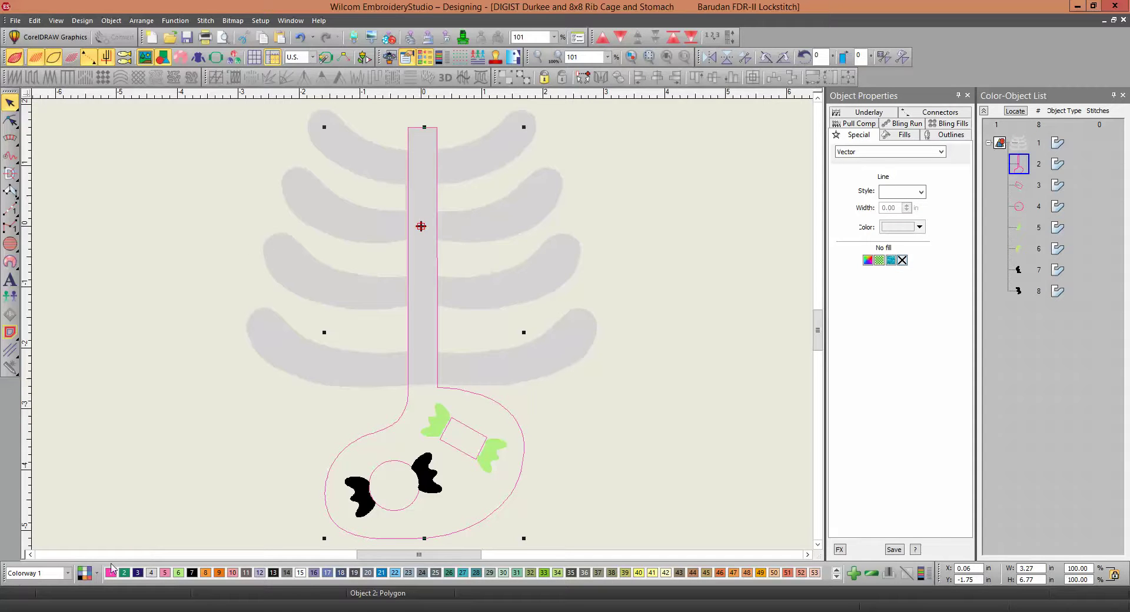
{"action": "left_click", "coordinate": [111, 574]}
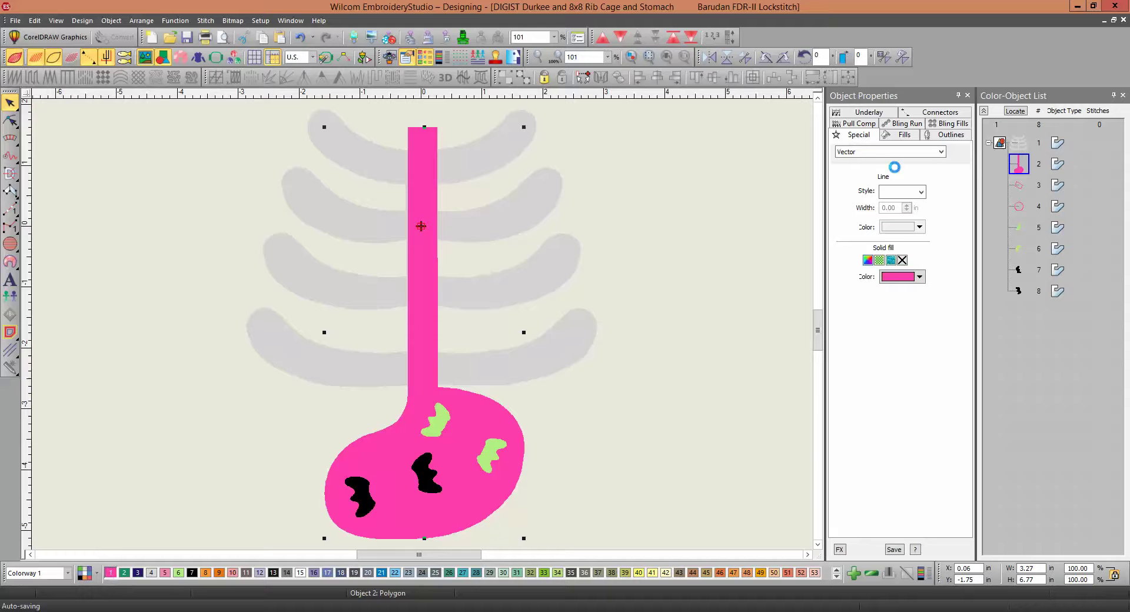
{"action": "left_click", "coordinate": [922, 191]}
{"action": "left_click", "coordinate": [906, 205]}
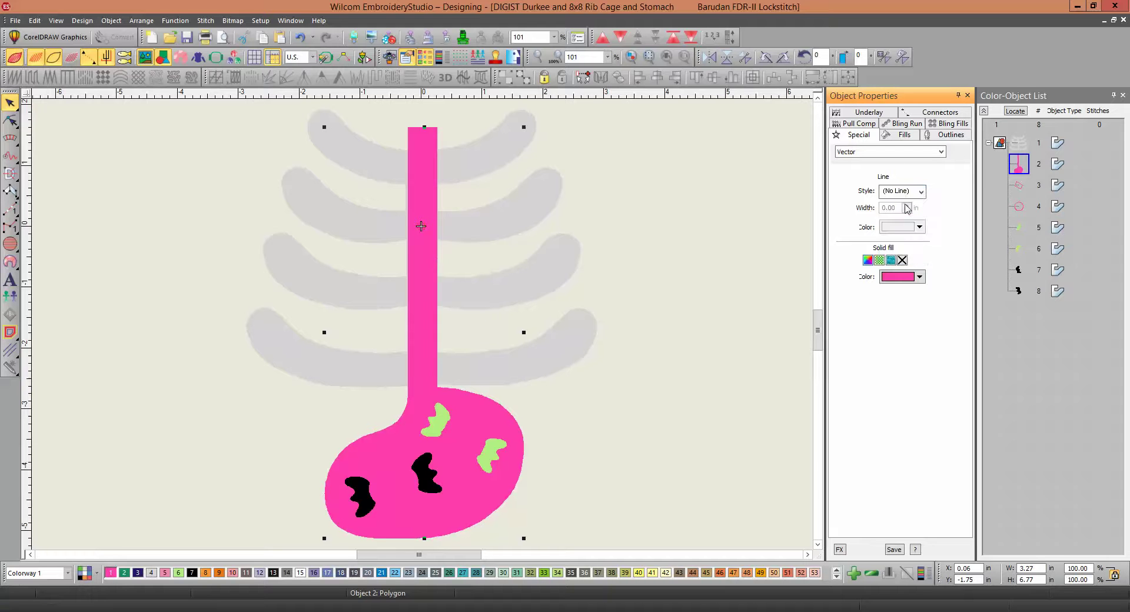
{"action": "left_click", "coordinate": [746, 263]}
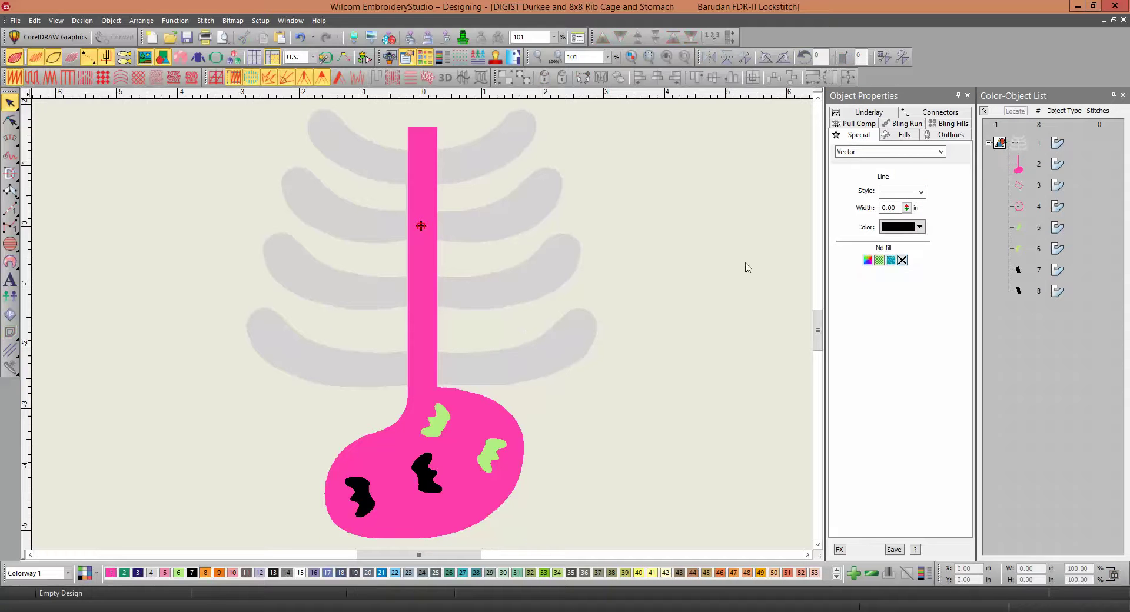
Fill the wrapped candy's centre green and remove its outline
{"action": "left_click", "coordinate": [1022, 192]}
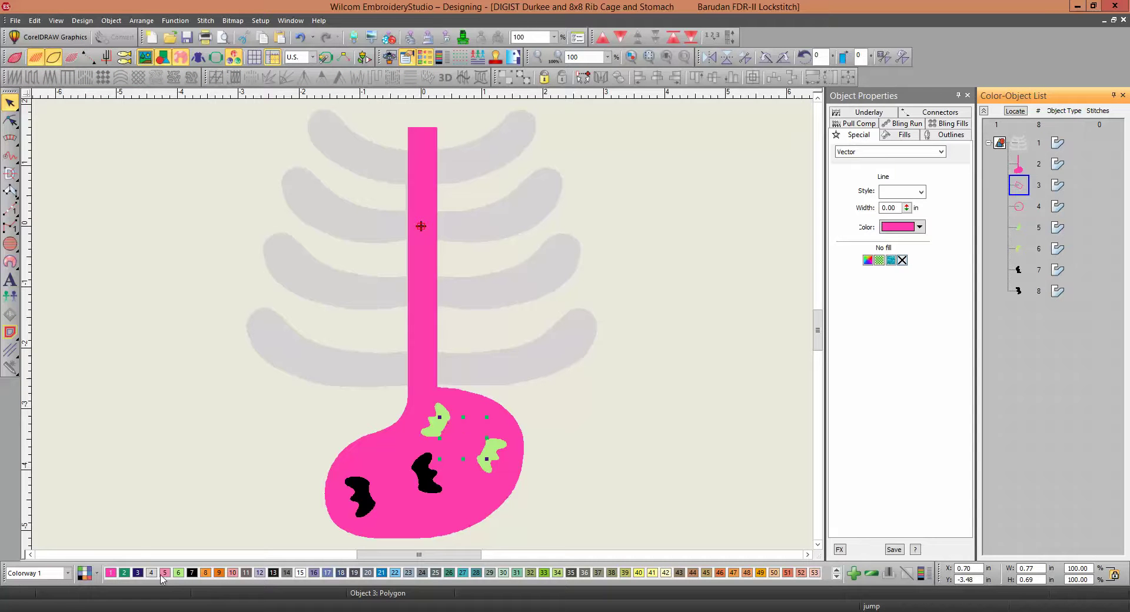
{"action": "left_click", "coordinate": [179, 577]}
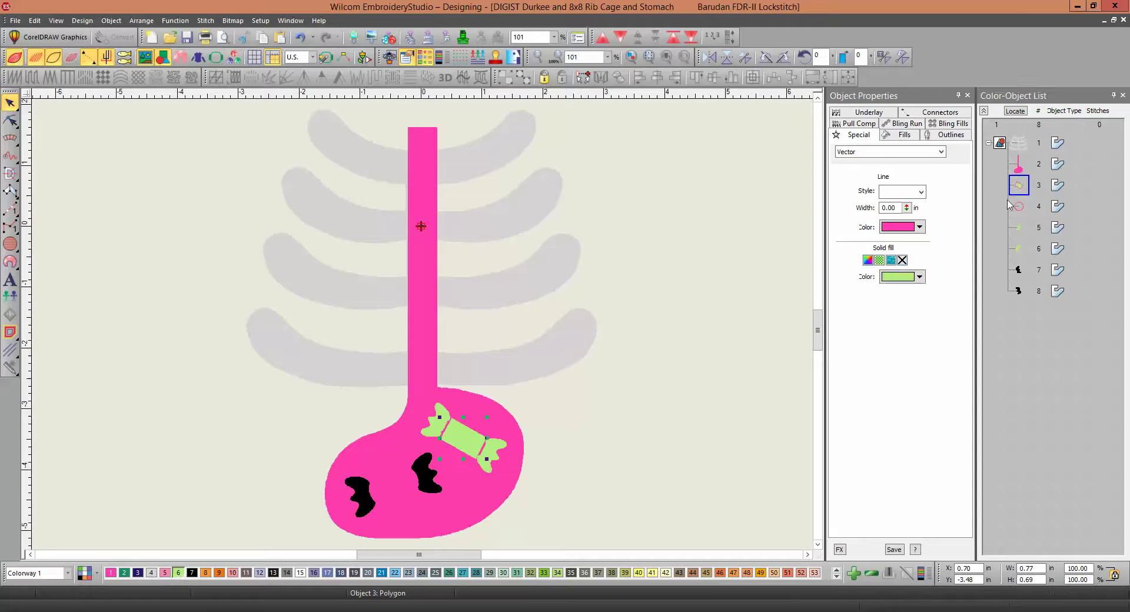
{"action": "left_click", "coordinate": [921, 193]}
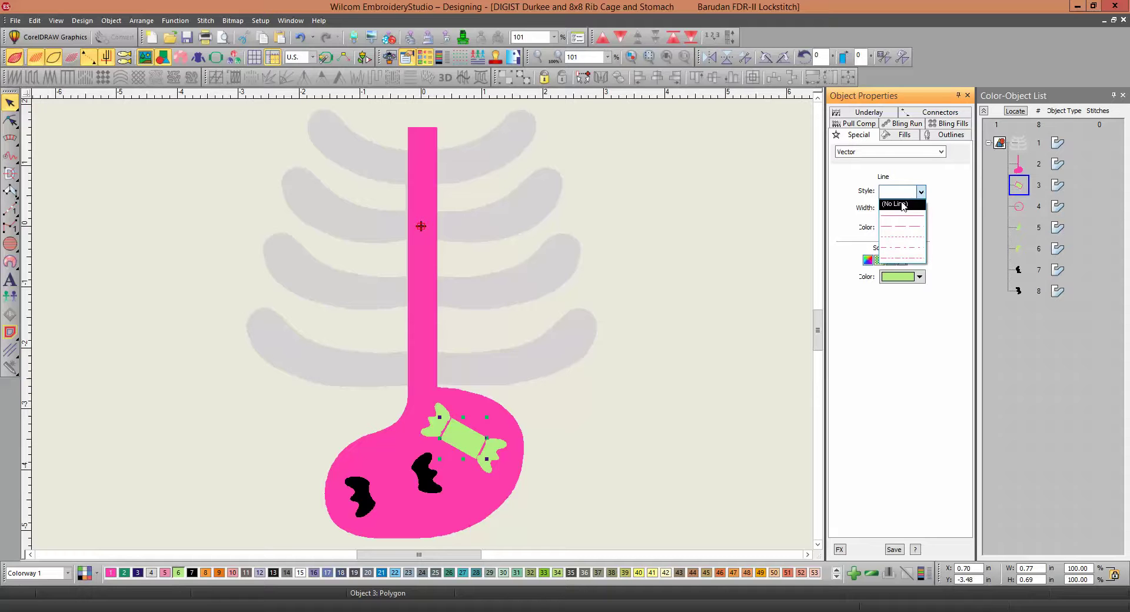
{"action": "left_click", "coordinate": [901, 205]}
Fill the round candy Tangerine orange with no outline, then recolour the wrapped candy's centre pink
{"action": "left_click", "coordinate": [1020, 211]}
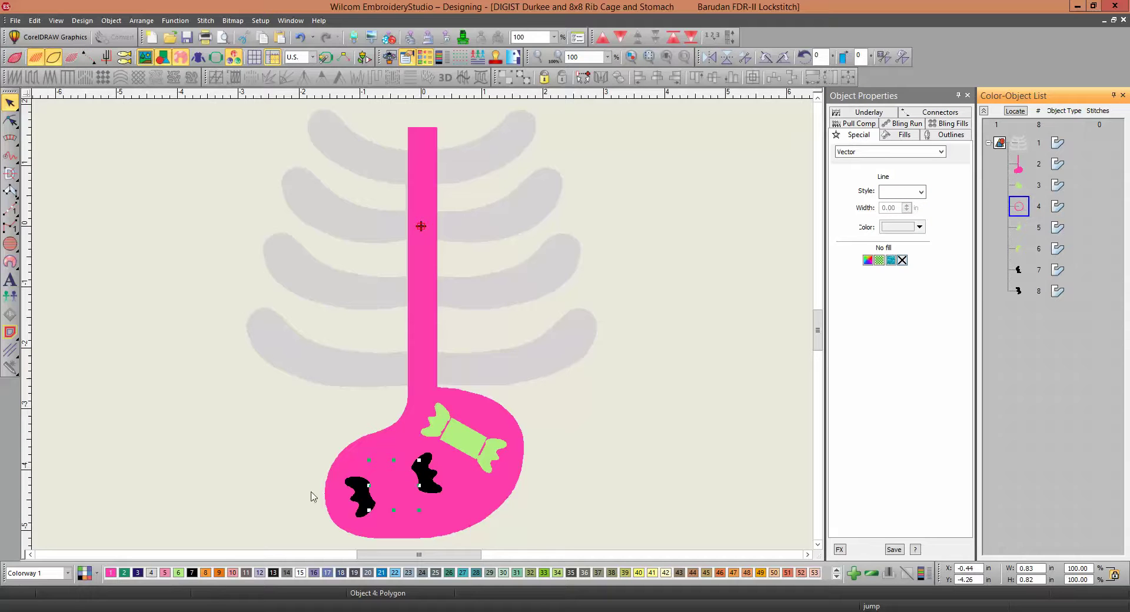
{"action": "left_click", "coordinate": [206, 574]}
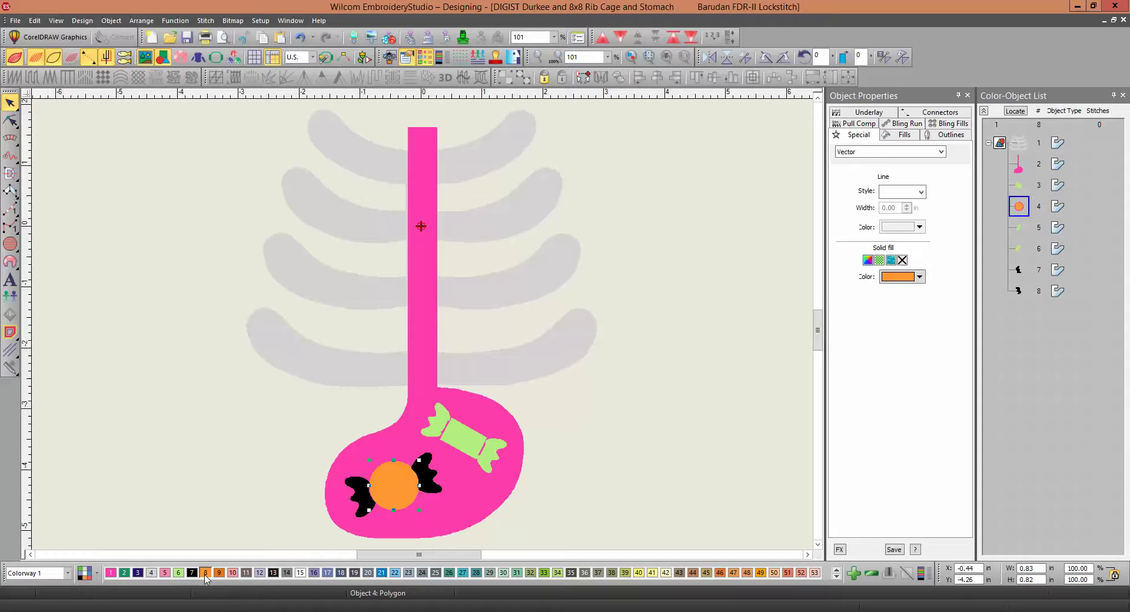
{"action": "left_click", "coordinate": [922, 193]}
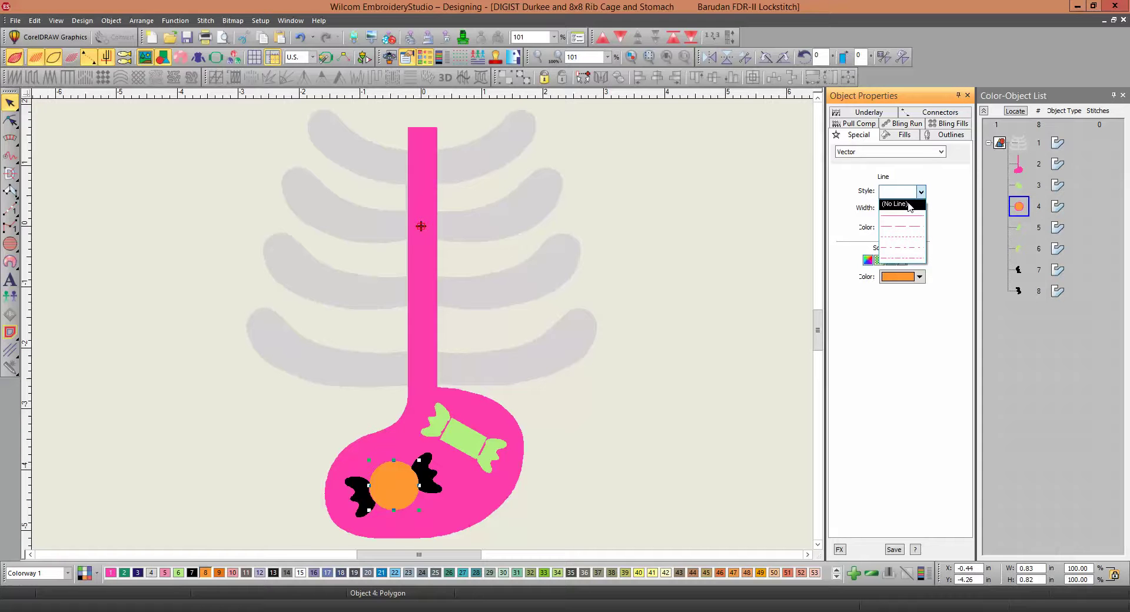
{"action": "left_click", "coordinate": [907, 204]}
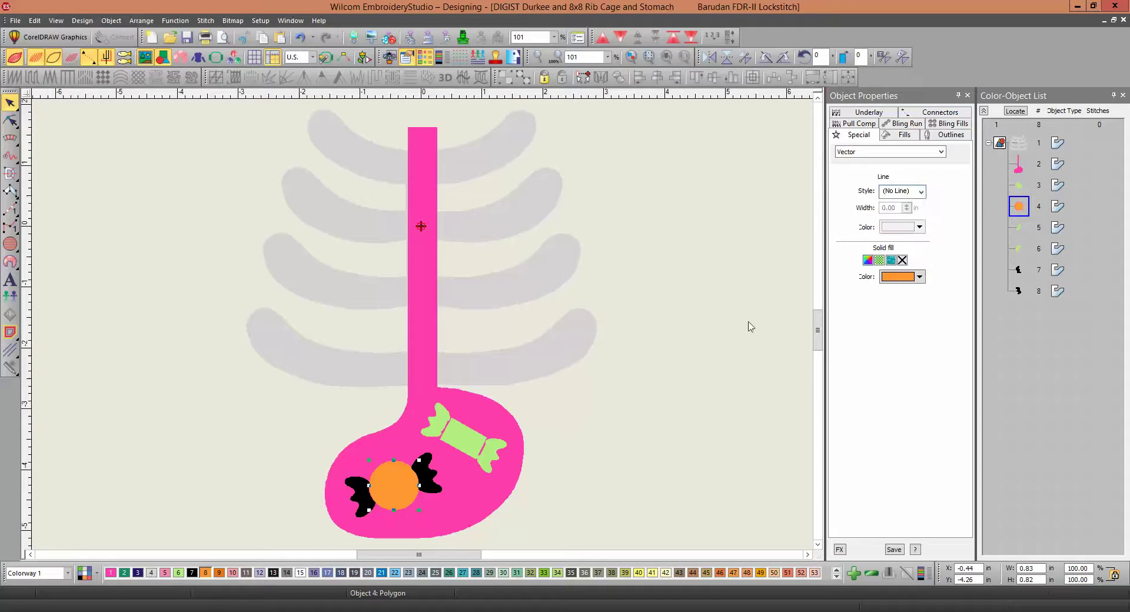
{"action": "left_click", "coordinate": [466, 438]}
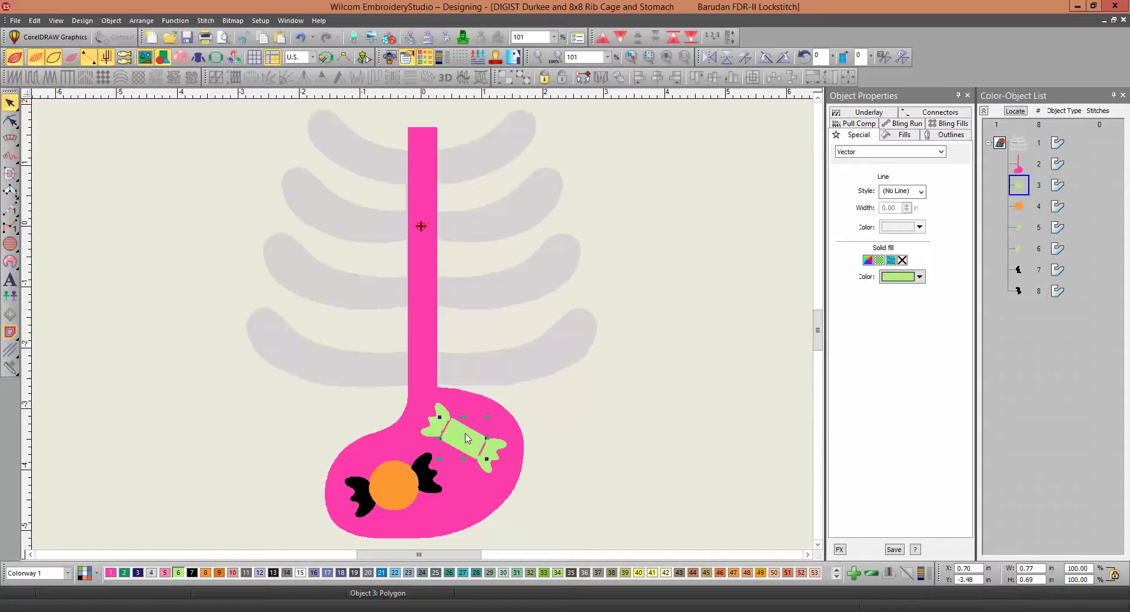
{"action": "left_click", "coordinate": [165, 573]}
Move the orange candy circle after the black wrapper wings in the Color-Object List
{"action": "left_click", "coordinate": [568, 413]}
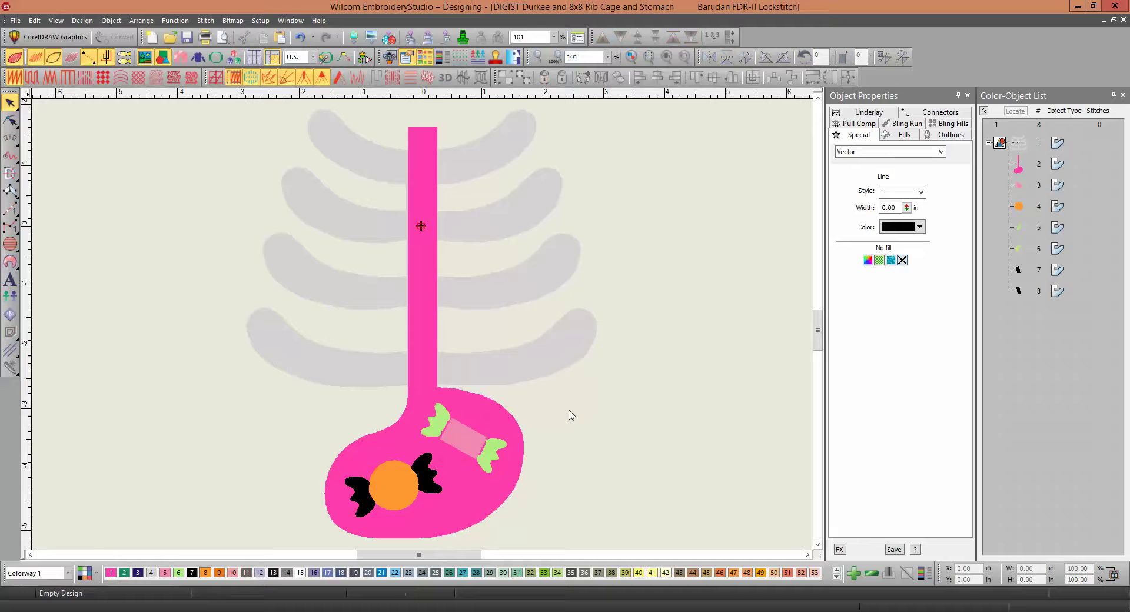
{"action": "scroll", "coordinate": [447, 432], "scroll_direction": "up", "scroll_amount": 6}
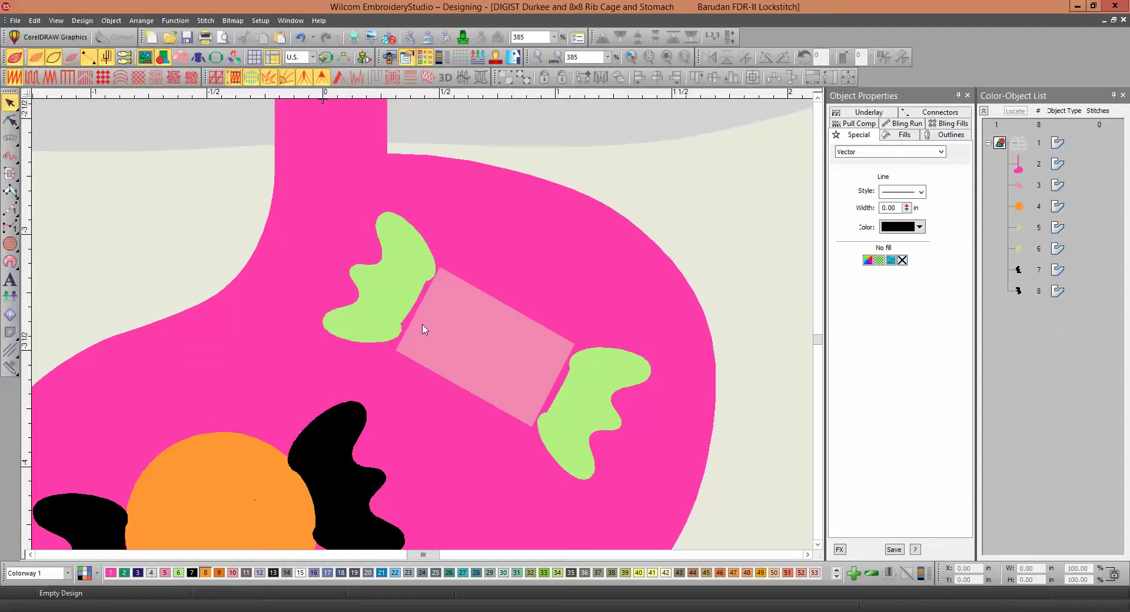
{"action": "scroll", "coordinate": [421, 329], "scroll_direction": "down", "scroll_amount": 1}
{"action": "left_click", "coordinate": [404, 356]}
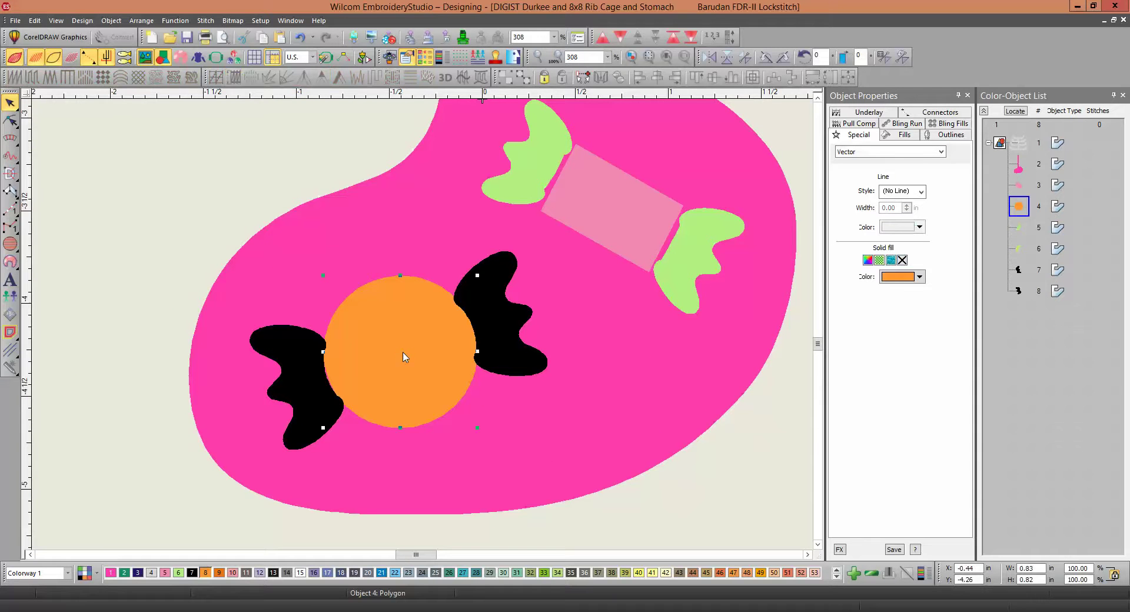
{"action": "left_click", "coordinate": [1021, 227]}
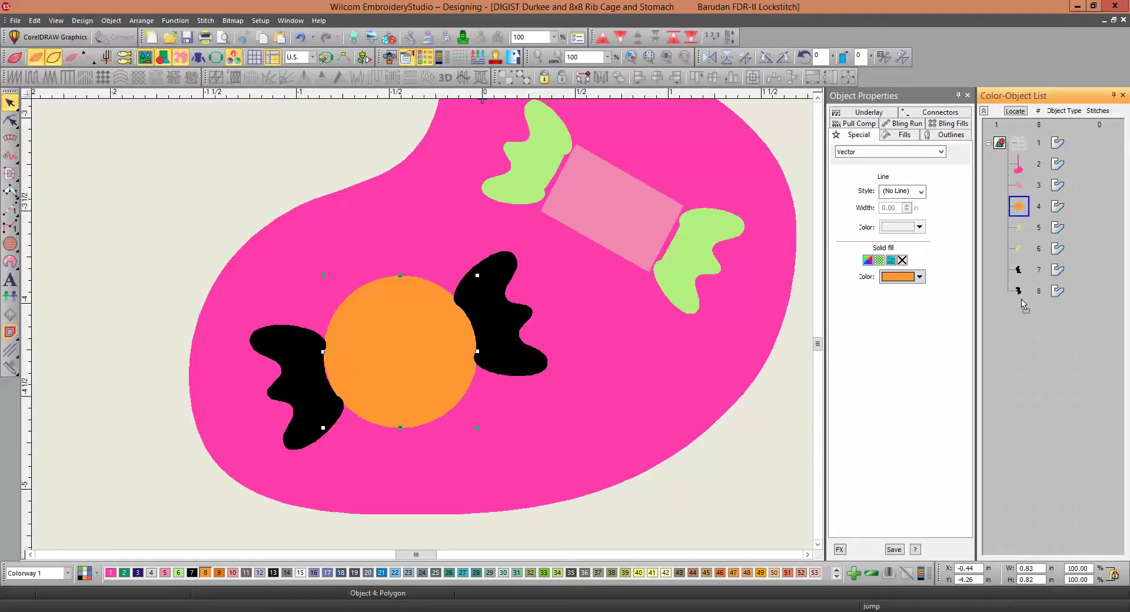
{"action": "left_click_drag", "start_coordinate": [1024, 305], "coordinate": [1024, 303]}
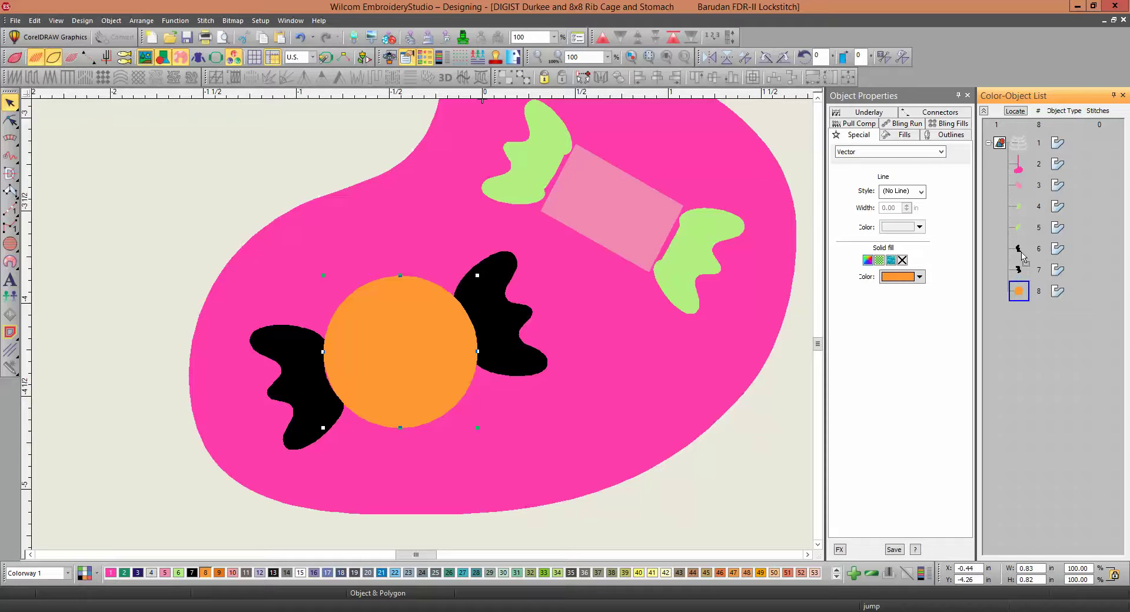
{"action": "mouse_move", "coordinate": [1025, 257]}
{"action": "left_mouse_down"}
{"action": "mouse_move", "coordinate": [1024, 235]}
{"action": "mouse_move", "coordinate": [1024, 303]}
{"action": "left_mouse_up"}
{"action": "left_click", "coordinate": [309, 369]}
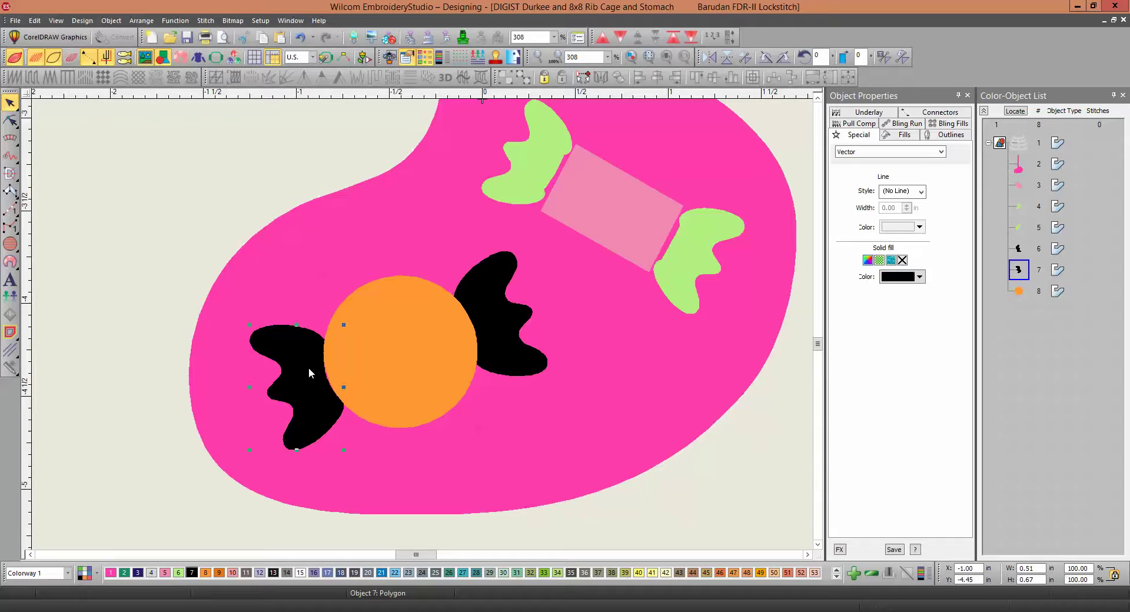
{"action": "left_click", "coordinate": [590, 187]}
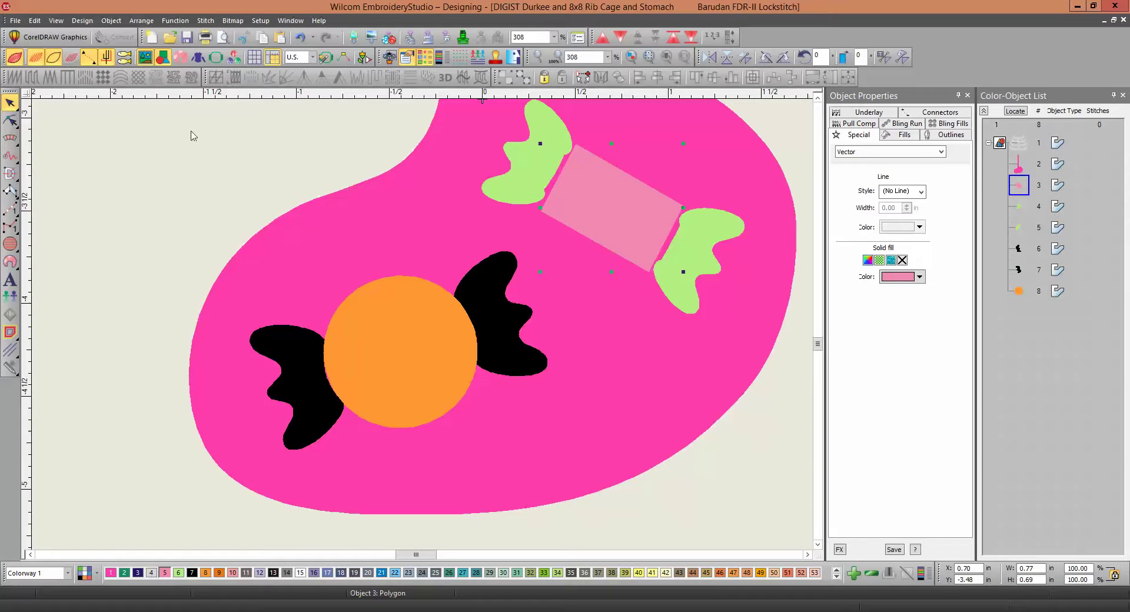
Drag the pink rectangle's four corner nodes outward into the left and right green wrappers
{"action": "left_click", "coordinate": [12, 124]}
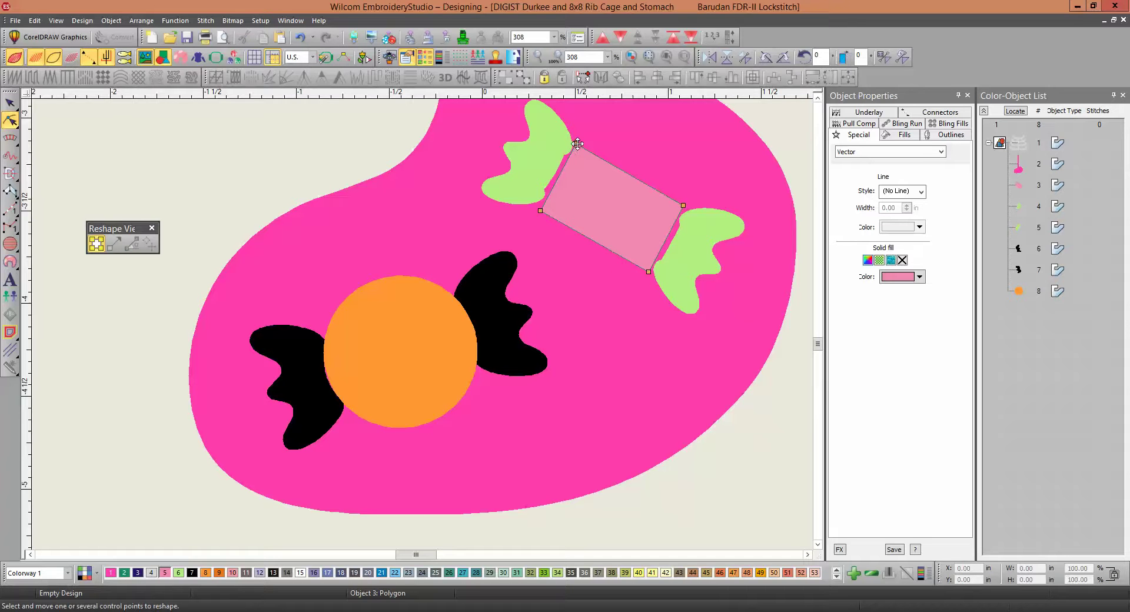
{"action": "left_click_drag", "start_coordinate": [577, 143], "coordinate": [567, 139]}
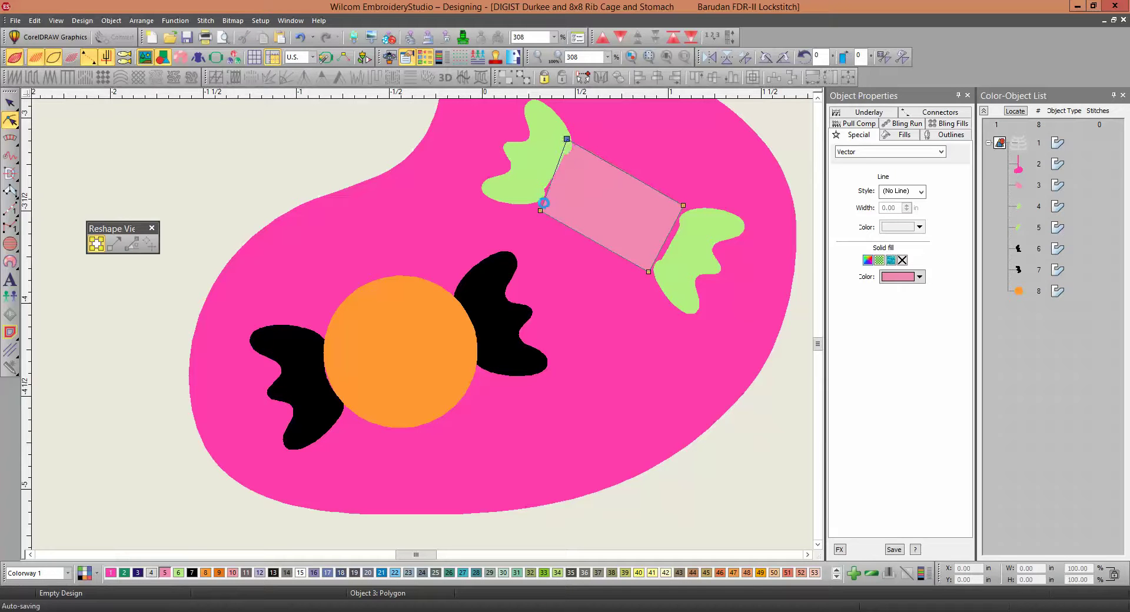
{"action": "left_click_drag", "start_coordinate": [541, 210], "coordinate": [531, 199]}
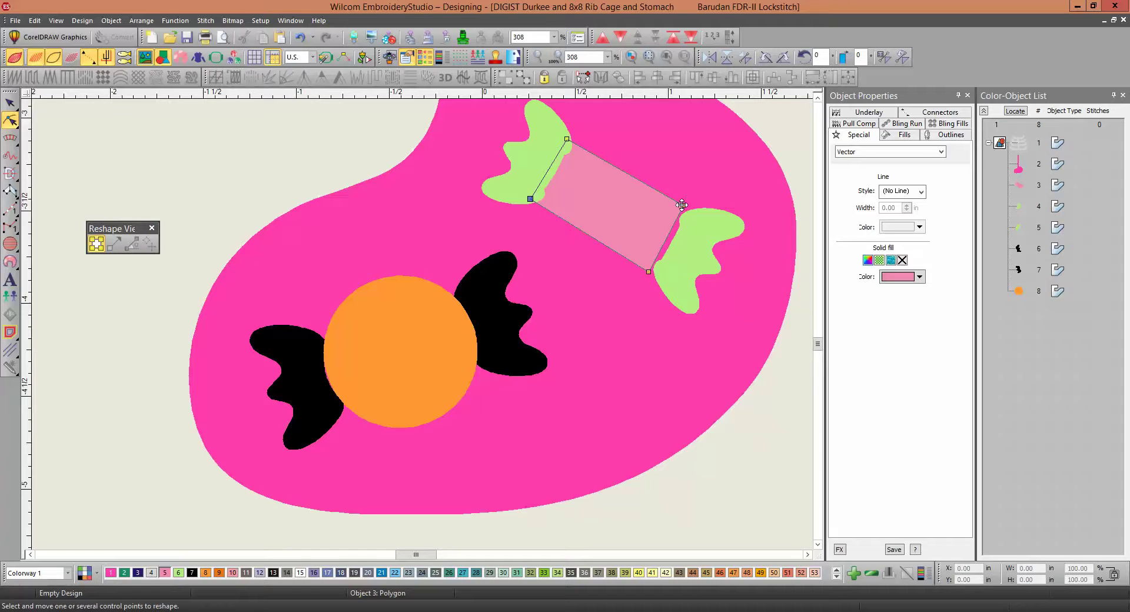
{"action": "left_click_drag", "start_coordinate": [682, 205], "coordinate": [693, 211]}
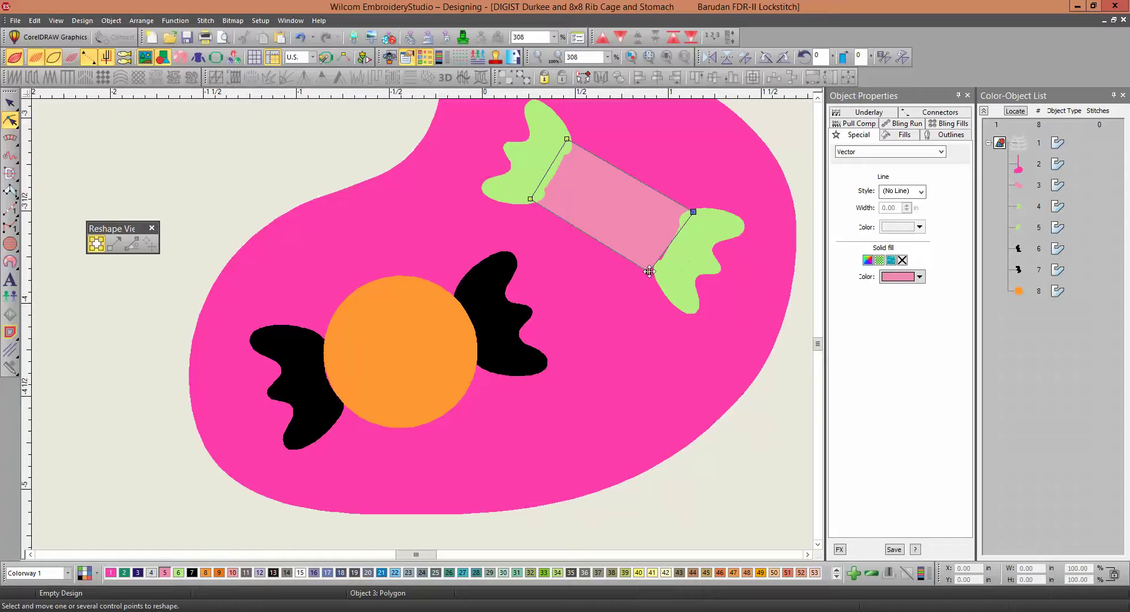
{"action": "left_click_drag", "start_coordinate": [649, 272], "coordinate": [657, 278]}
{"action": "left_click", "coordinate": [10, 103]}
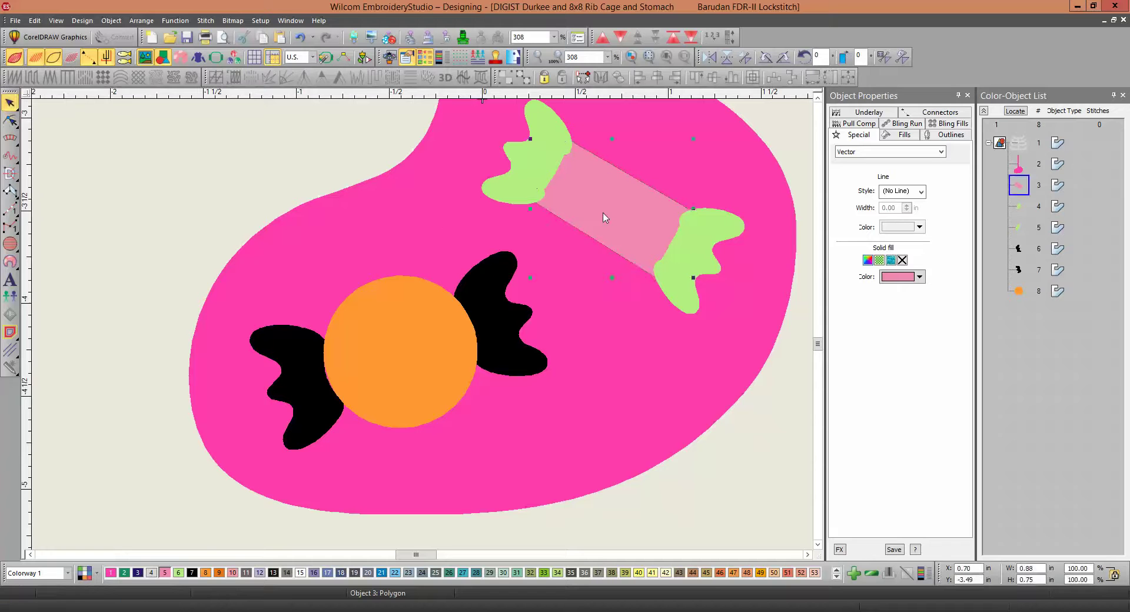
Move the pink band past both green wrapper objects in the Color-Object List
{"action": "left_click", "coordinate": [1024, 195]}
{"action": "left_click_drag", "start_coordinate": [1021, 231], "coordinate": [1021, 237]}
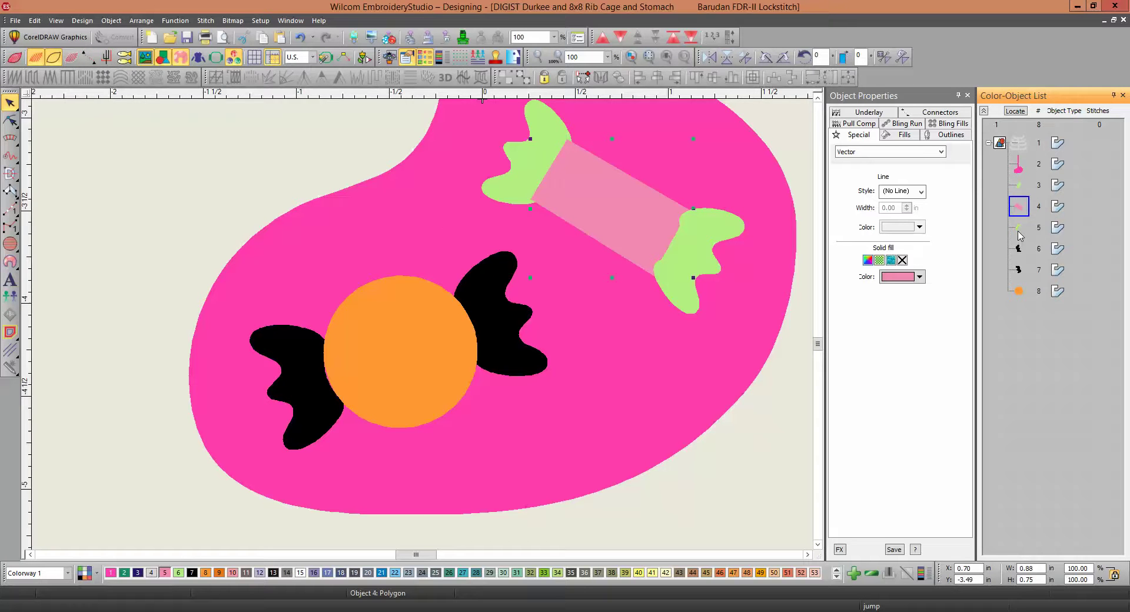
{"action": "left_click_drag", "start_coordinate": [1023, 216], "coordinate": [1023, 231]}
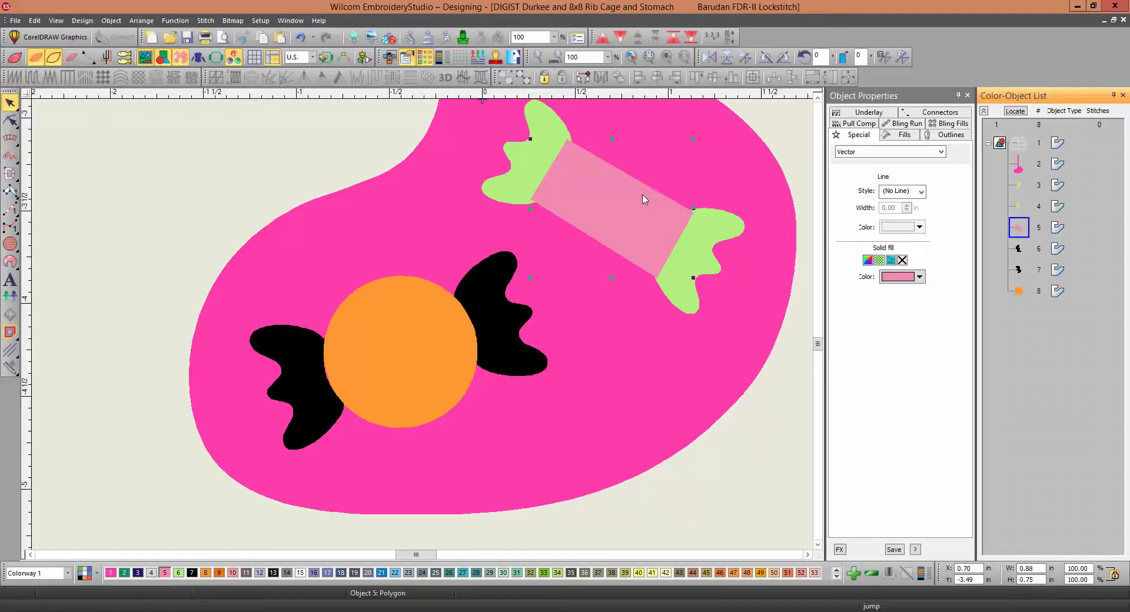
{"action": "left_click", "coordinate": [520, 159]}
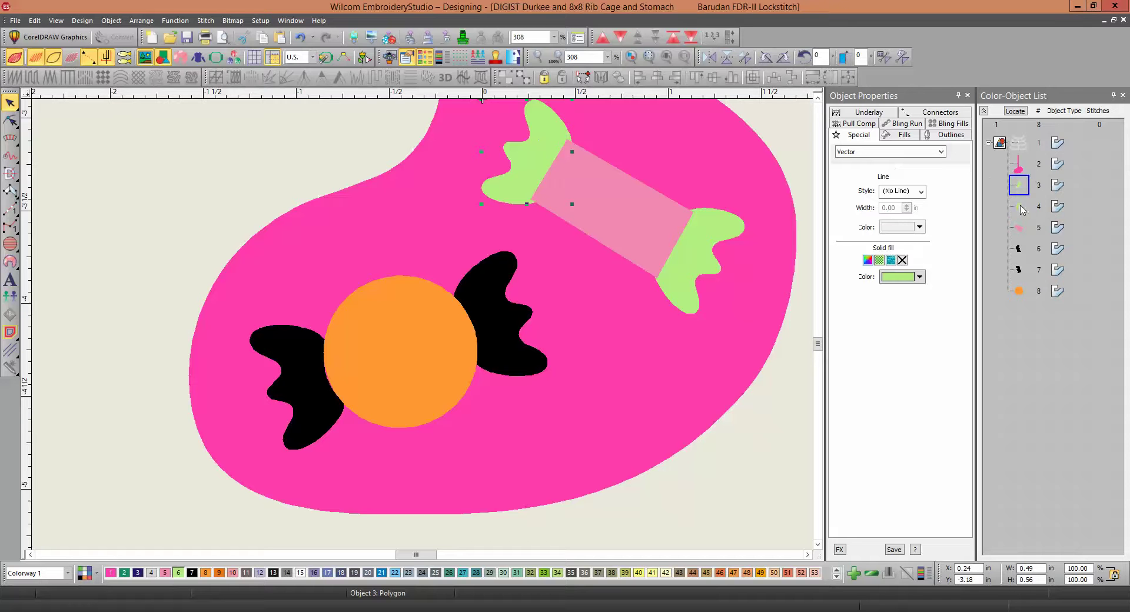
Weld the pink band and both green wrappers into one shape coloured with palette swatch 6
{"action": "left_click", "coordinate": [1019, 230], "text": "shift"}
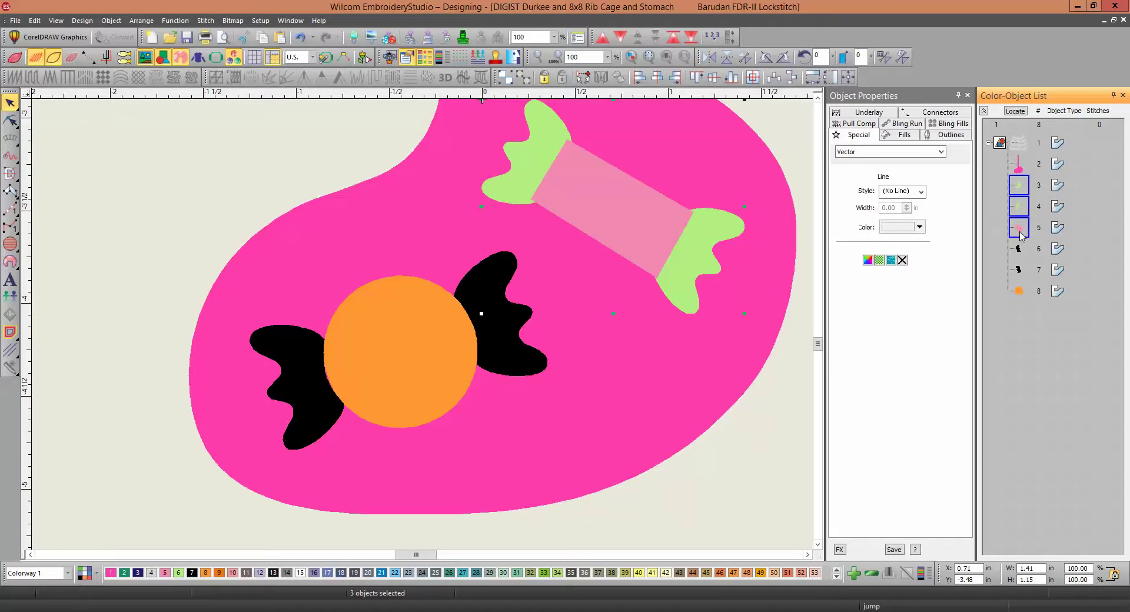
{"action": "right_click", "coordinate": [955, 65]}
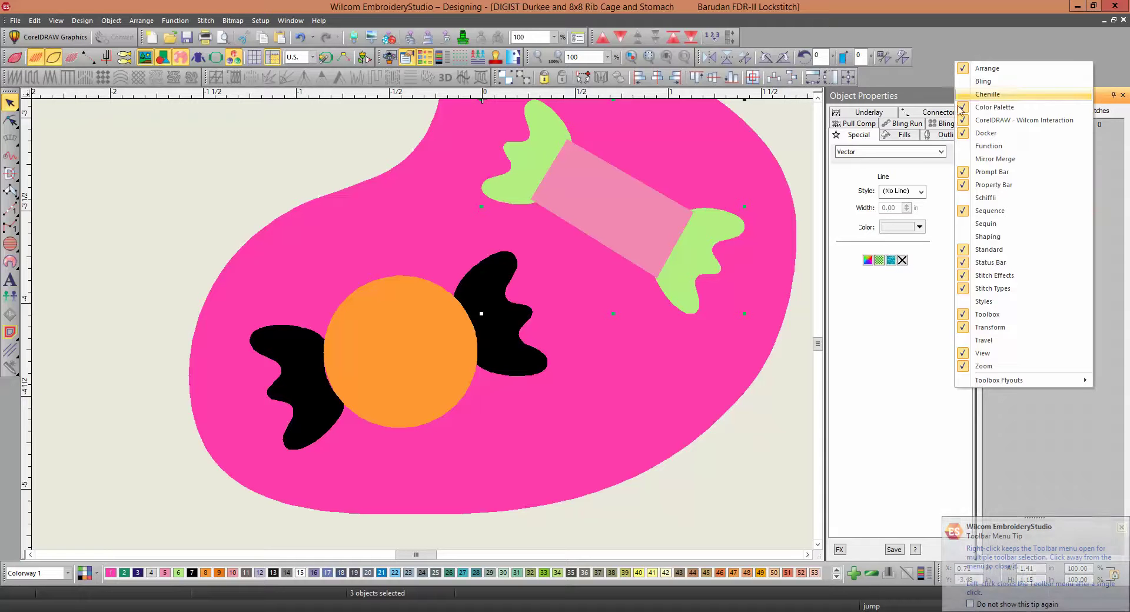
{"action": "left_click", "coordinate": [987, 238]}
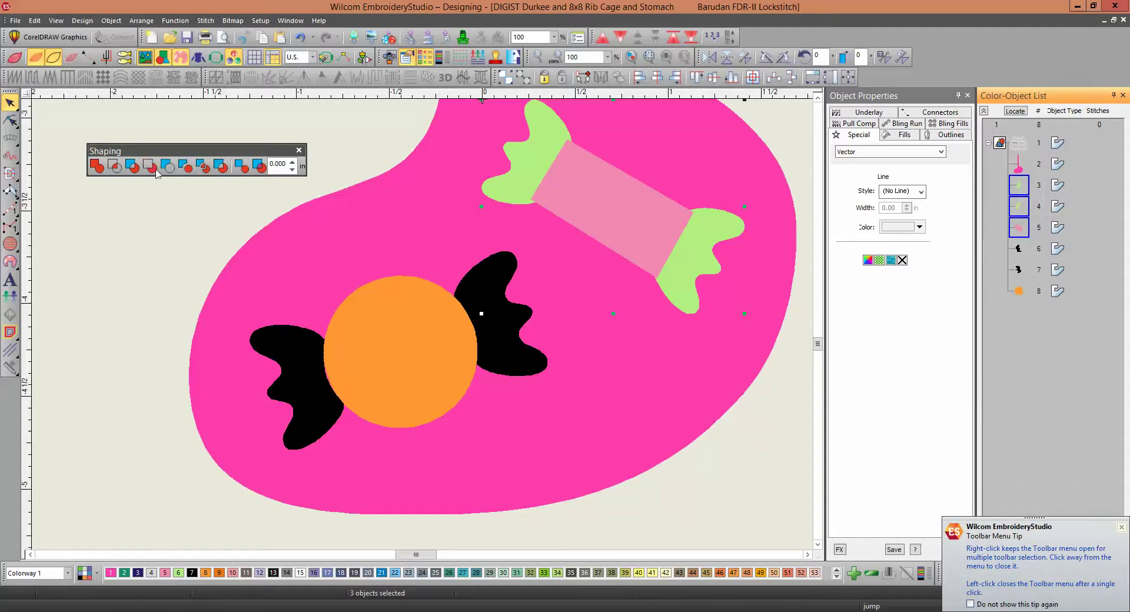
{"action": "left_click", "coordinate": [96, 167]}
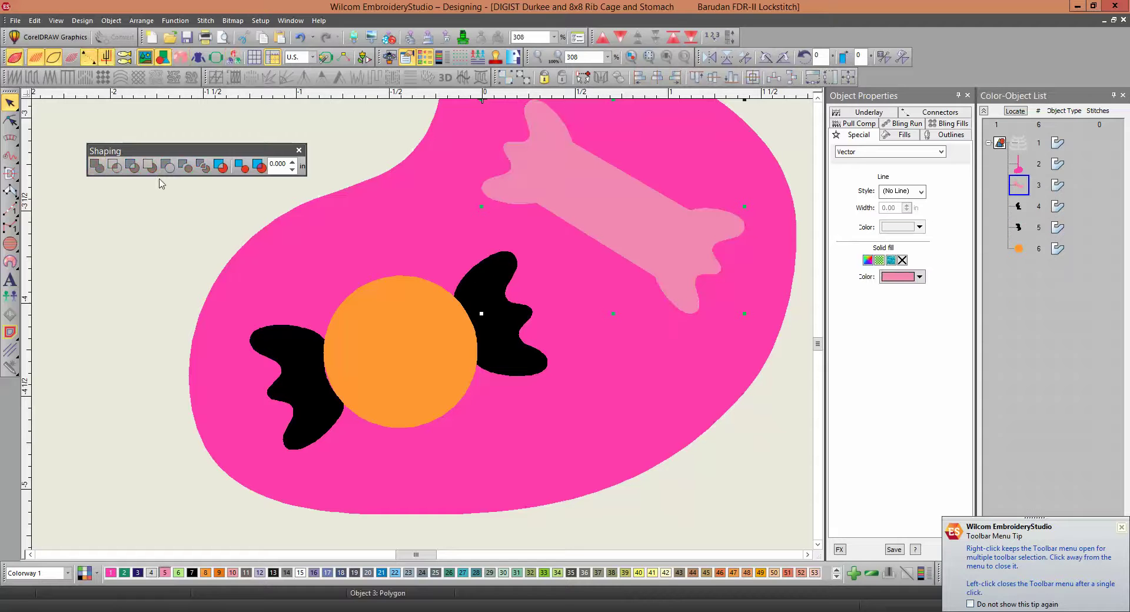
{"action": "left_click", "coordinate": [178, 573]}
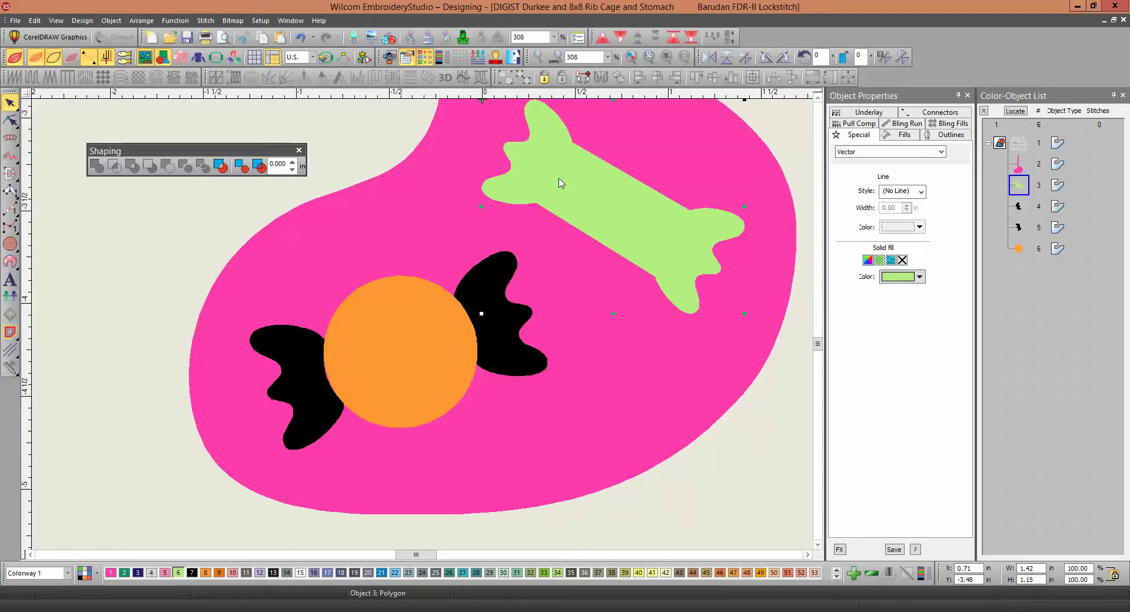
{"action": "key", "text": "0"}
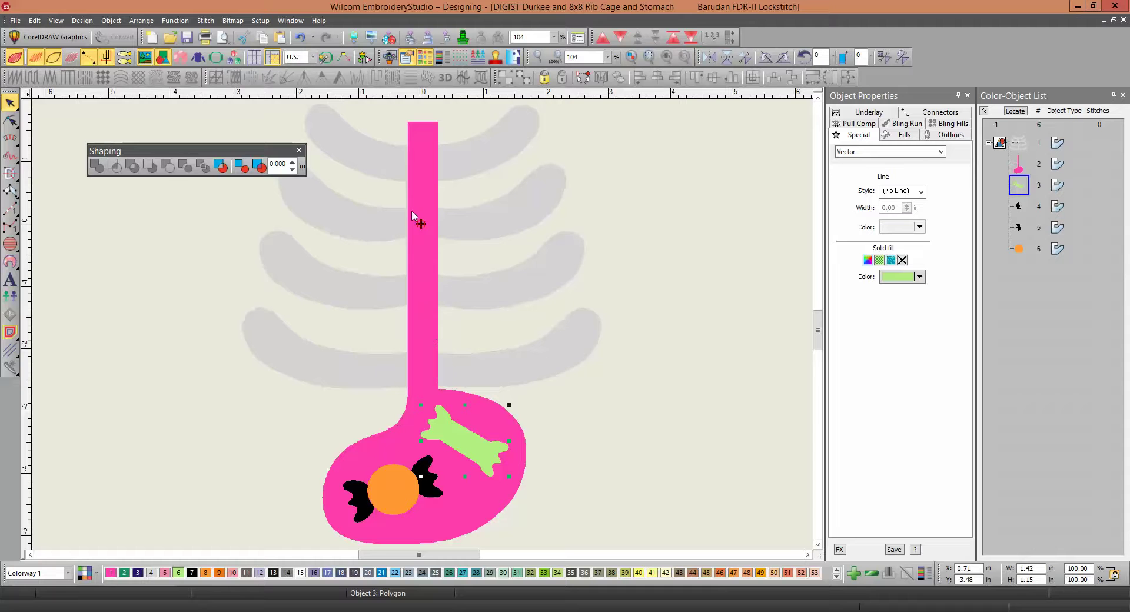
{"action": "left_click", "coordinate": [665, 416]}
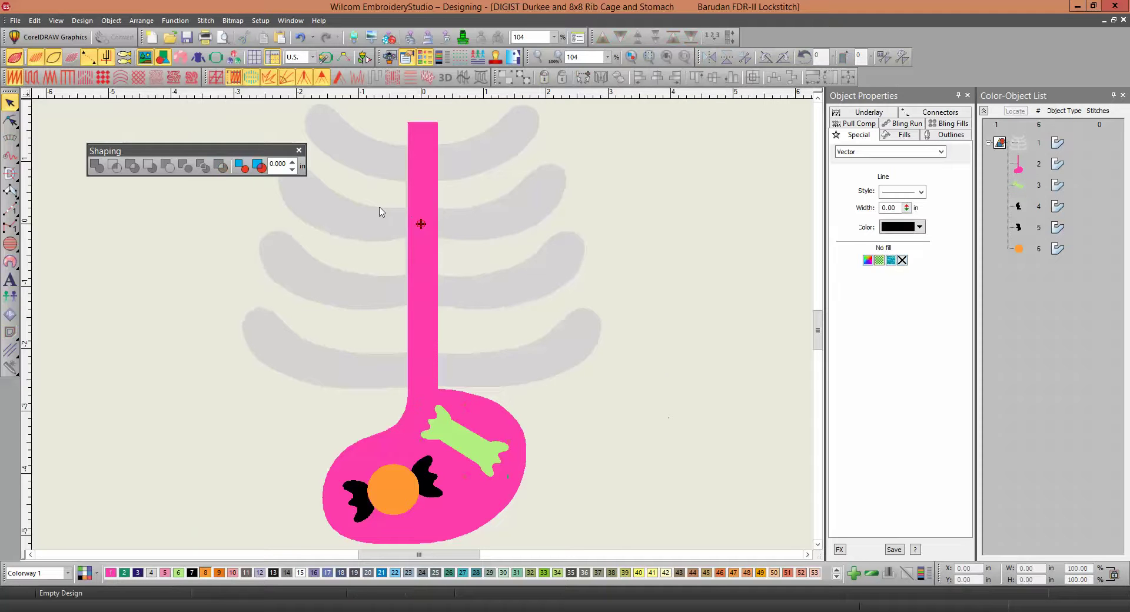
{"action": "scroll", "coordinate": [405, 211], "scroll_direction": "up", "scroll_amount": 5}
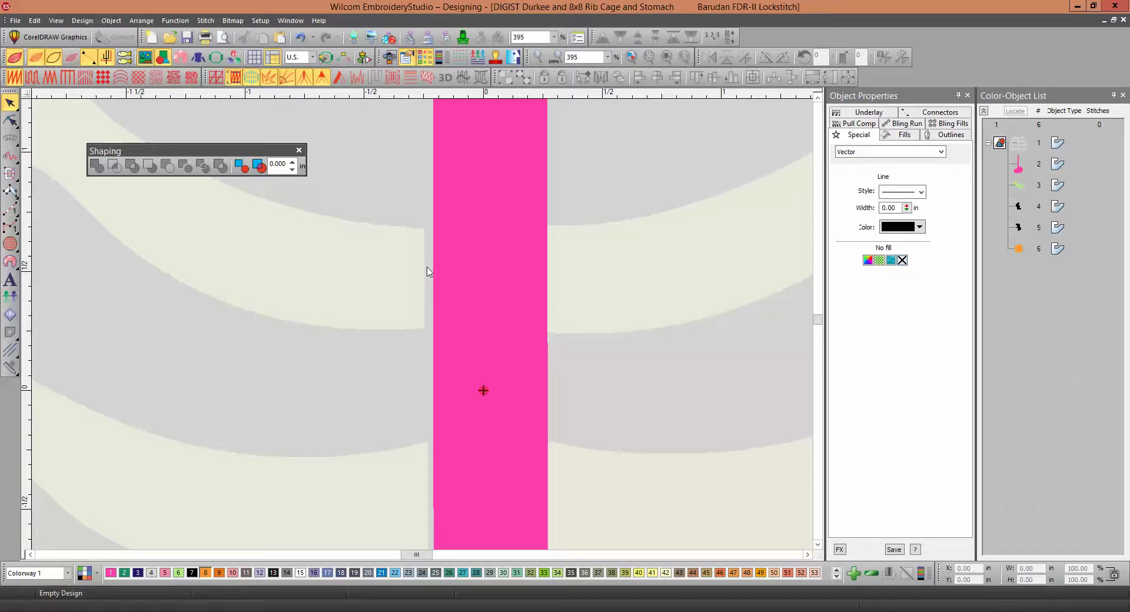
{"action": "key", "text": "0"}
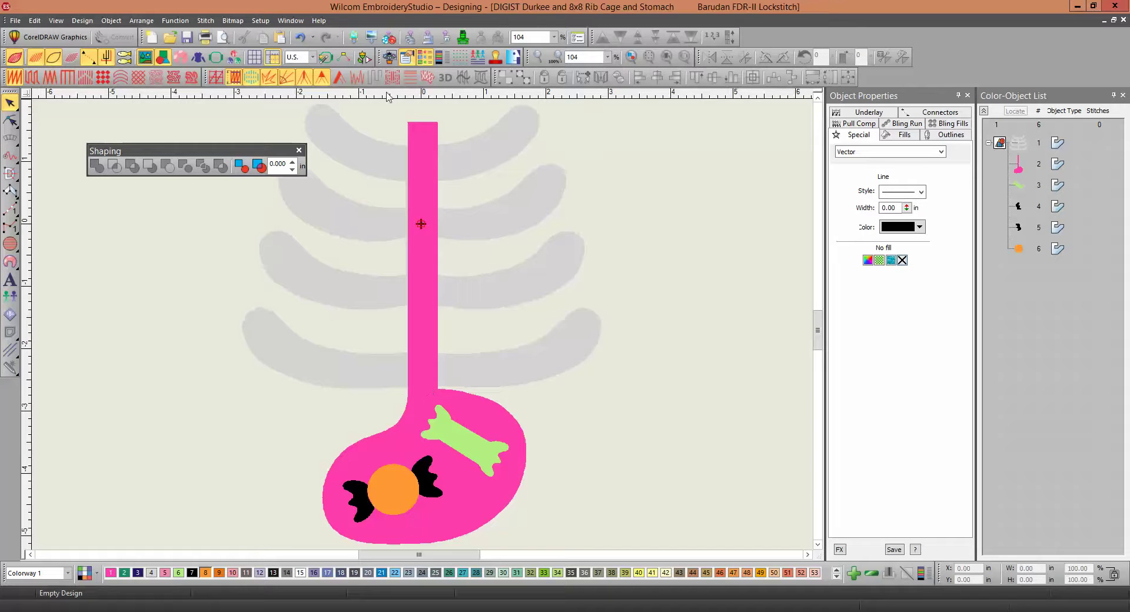
Open the Export Multi-Decoration Files dialog with print output set to SVG - Scalable Vector Graphics
{"action": "left_click", "coordinate": [390, 45]}
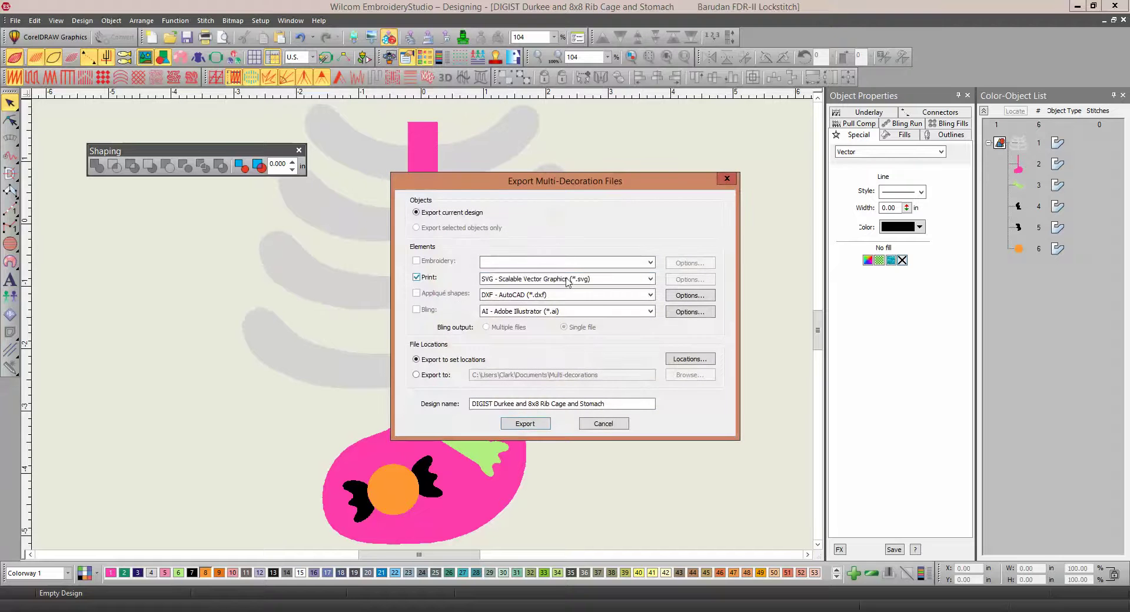